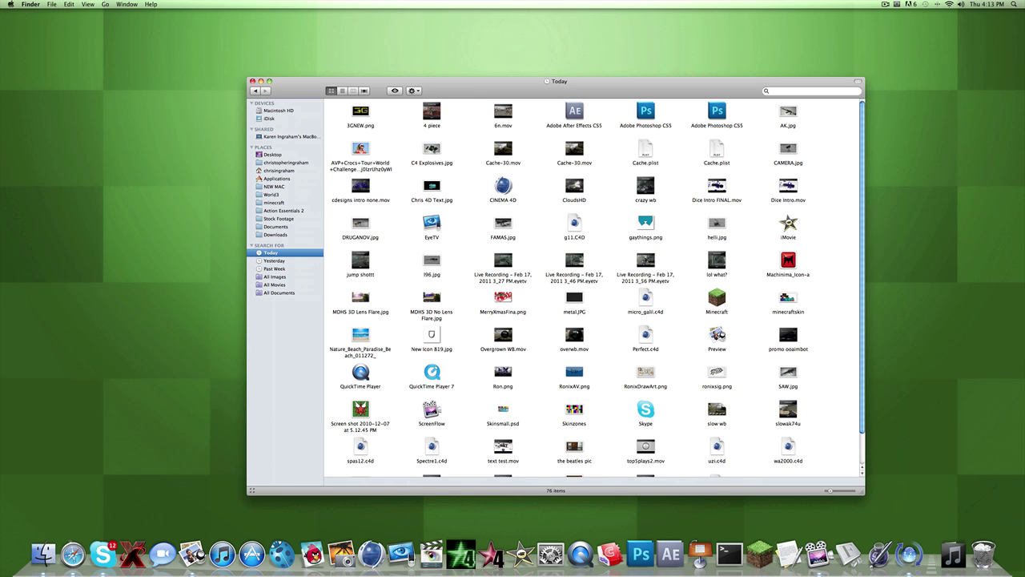
# View C4 Explosives.jpg and the 4D text sample render, and close the images and the file window.
pyautogui.doubleClick(431, 150)
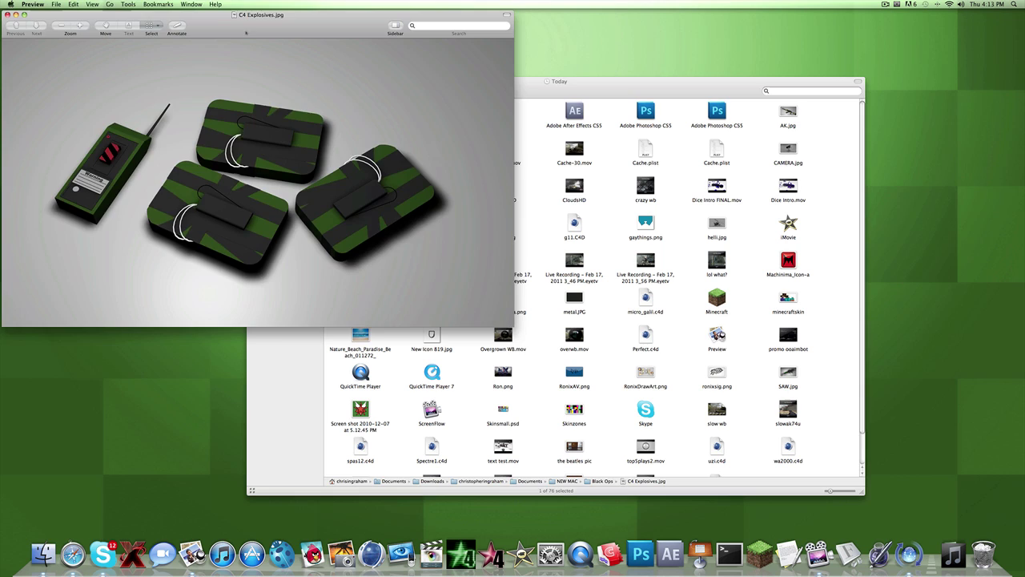
pyautogui.press('super+q')
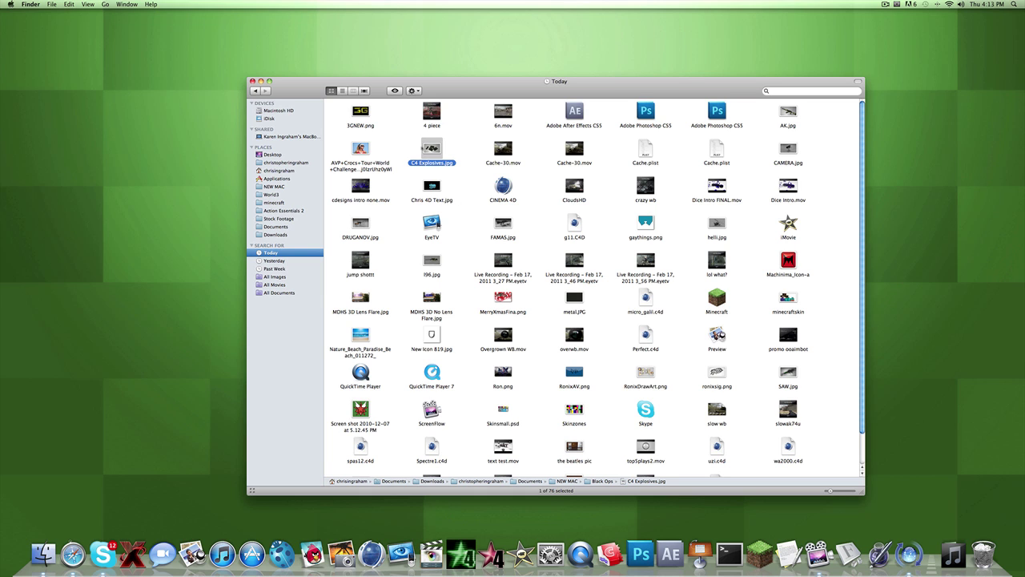
pyautogui.press('Down')
pyautogui.press('super+o')
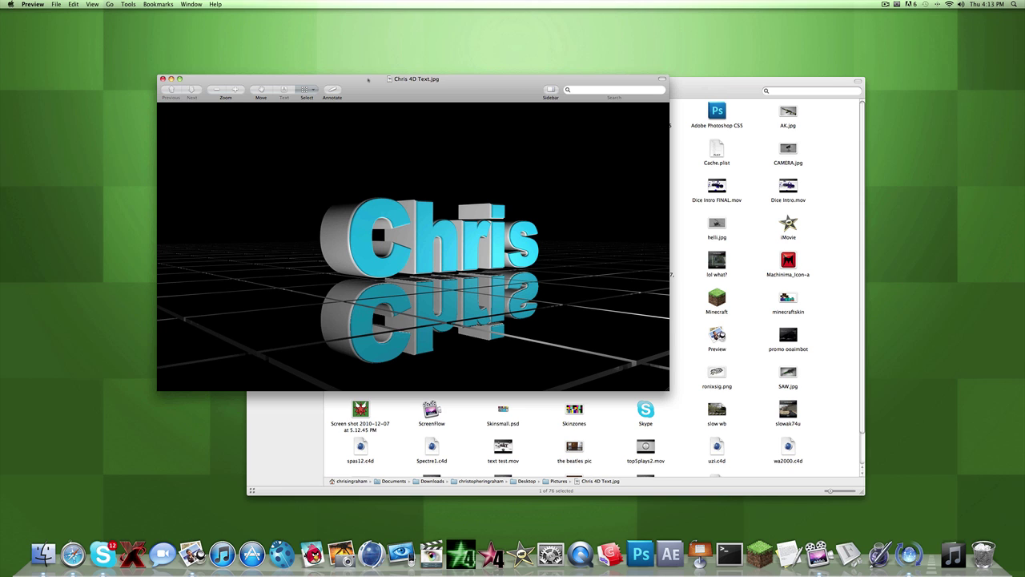
pyautogui.moveTo(359, 85); pyautogui.dragTo(449, 117)
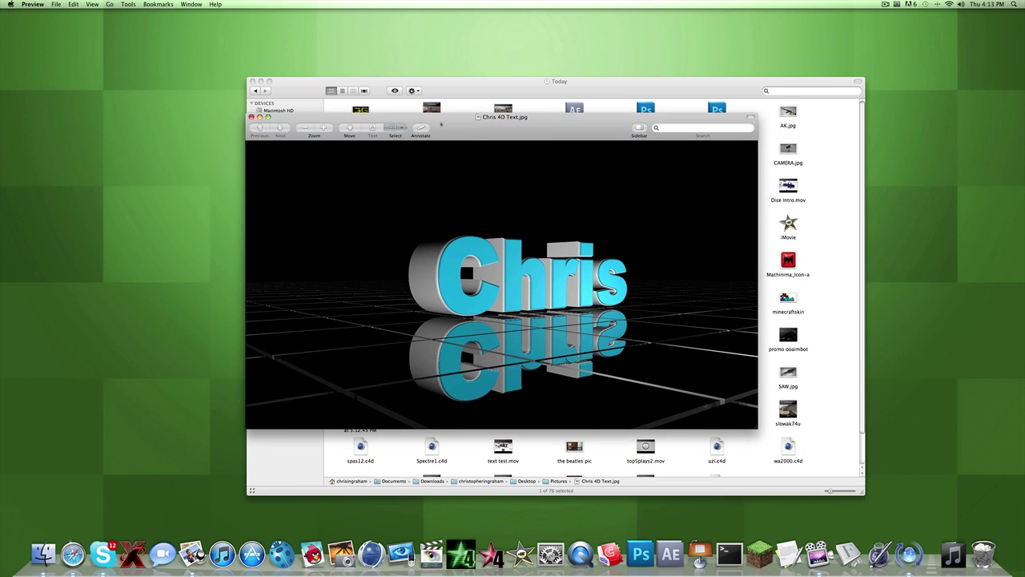
pyautogui.press('super+q')
pyautogui.press('super+w')
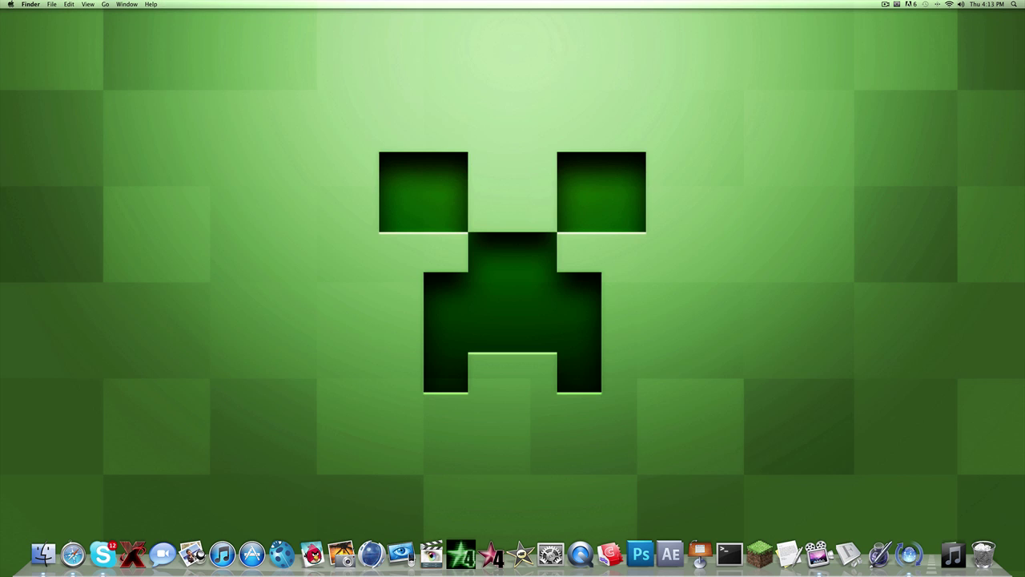
# Switch to CINEMA 4D and load the saved render settings preset "Good".
pyautogui.click(371, 553)
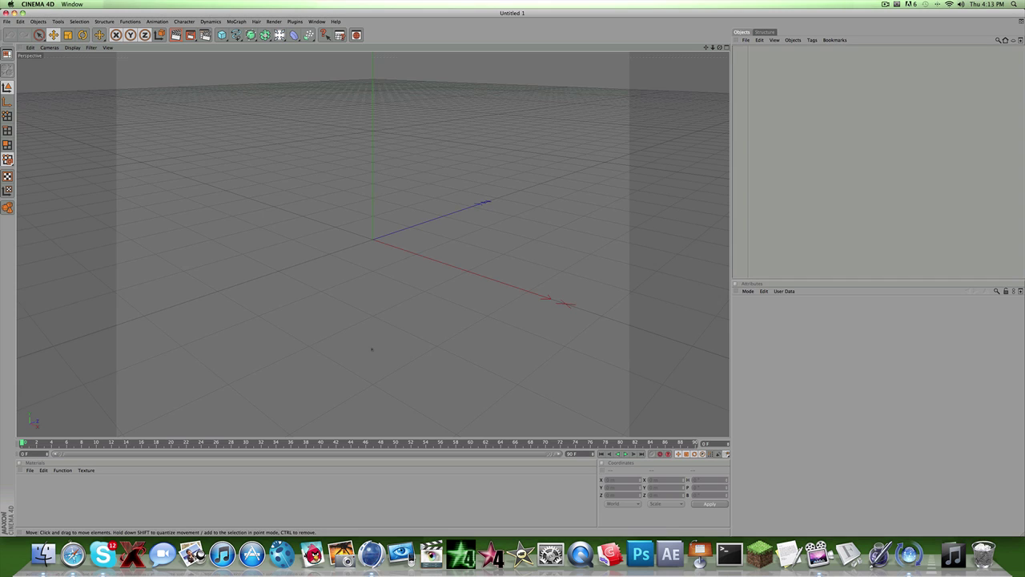
pyautogui.click(205, 36)
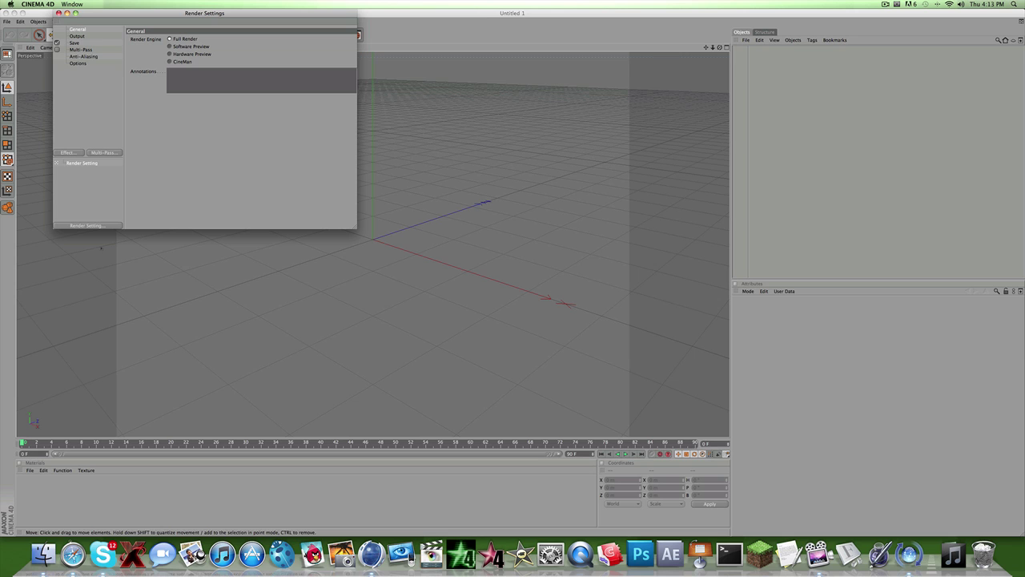
pyautogui.click(117, 225)
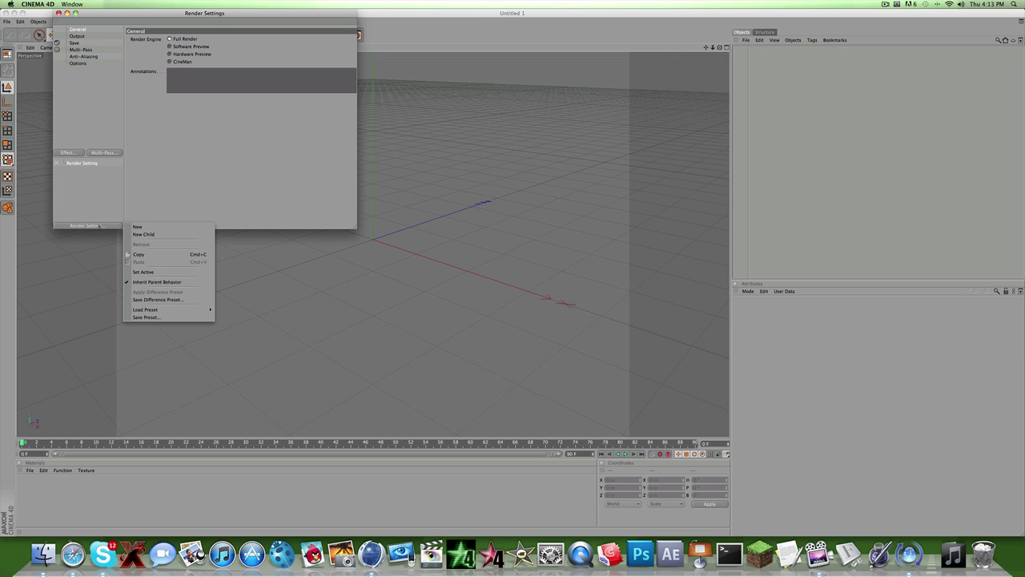
pyautogui.moveTo(200, 310)
pyautogui.click(245, 309)
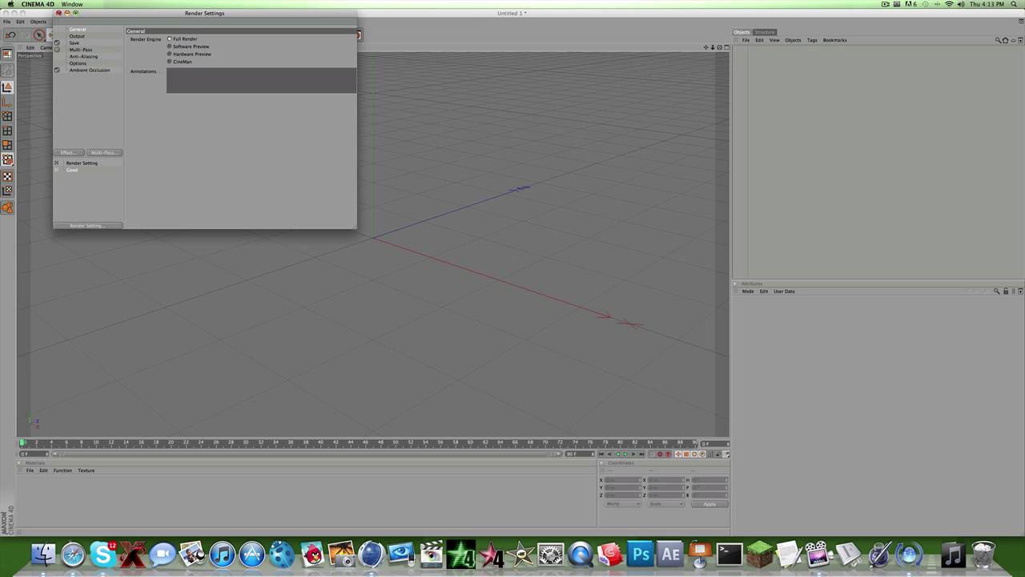
pyautogui.click(58, 12)
# Add a Floor object and an extruded Text Object to the empty scene.
pyautogui.scroll(-3, 502, 270)
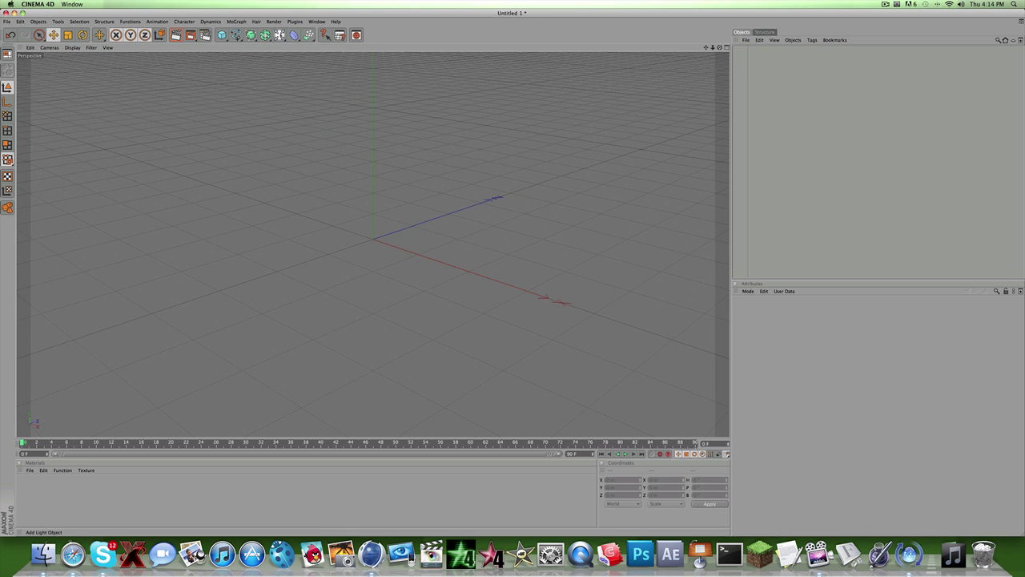
pyautogui.moveTo(280, 36); pyautogui.dragTo(365, 76)
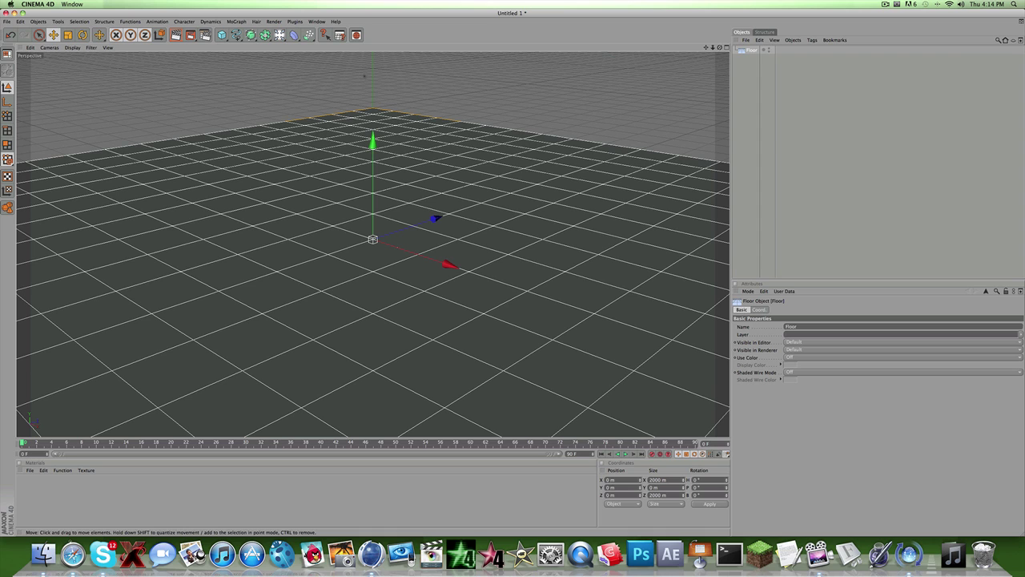
pyautogui.moveTo(236, 35); pyautogui.dragTo(267, 99)
# Replace the Text Object's default text with the creator's first name and set its alignment to Middle.
pyautogui.moveTo(761, 345); pyautogui.dragTo(746, 345)
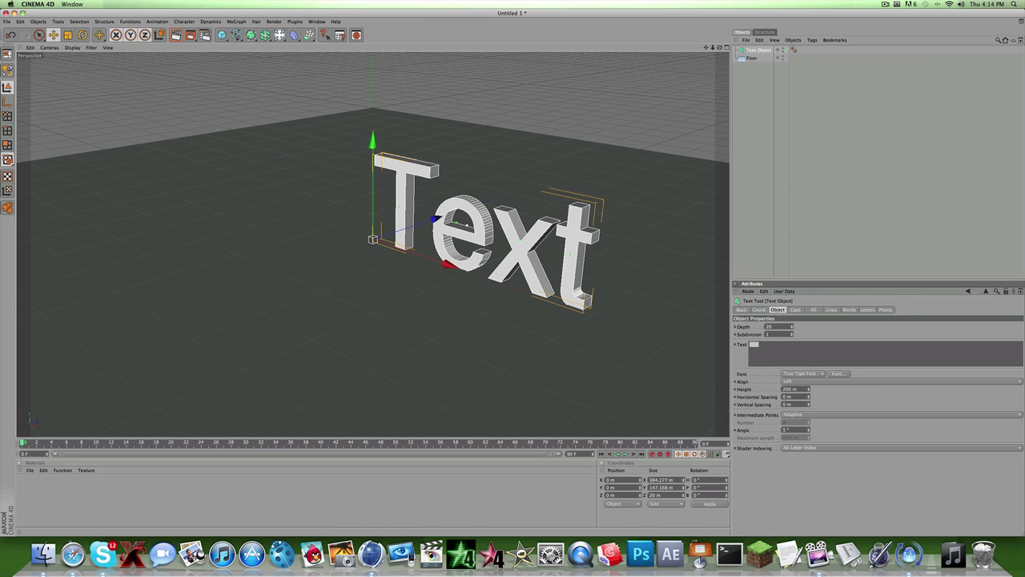
pyautogui.write('Chris')
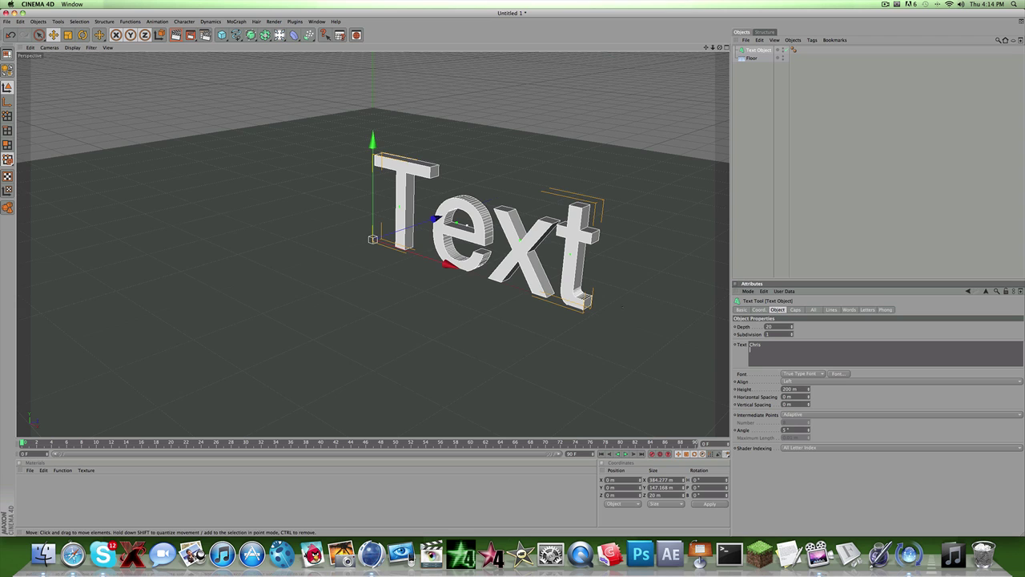
pyautogui.click(622, 305)
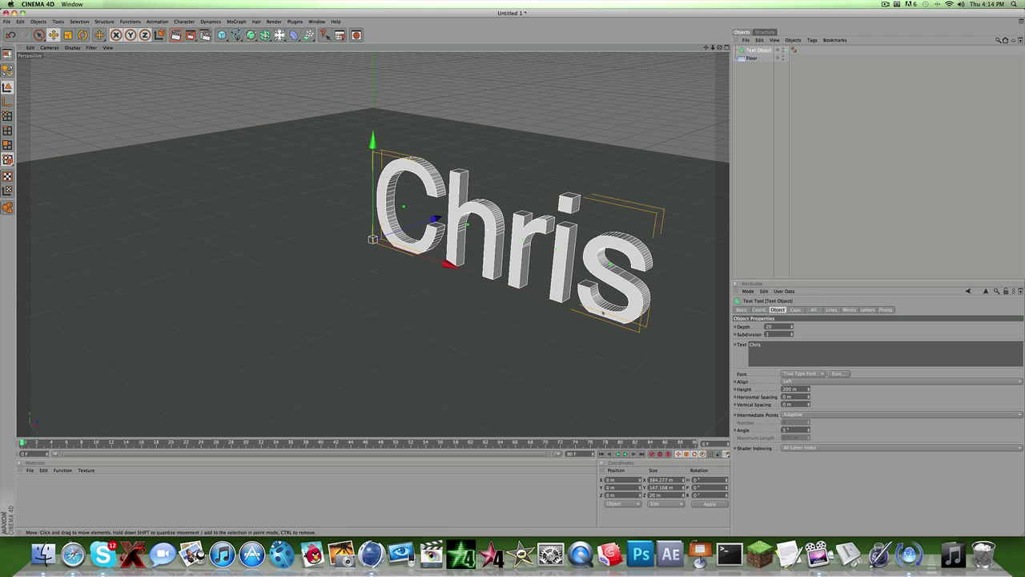
pyautogui.click(816, 381)
pyautogui.click(796, 396)
# Change the Text Object's font to Bitsumishi Regular.
pyautogui.click(840, 380)
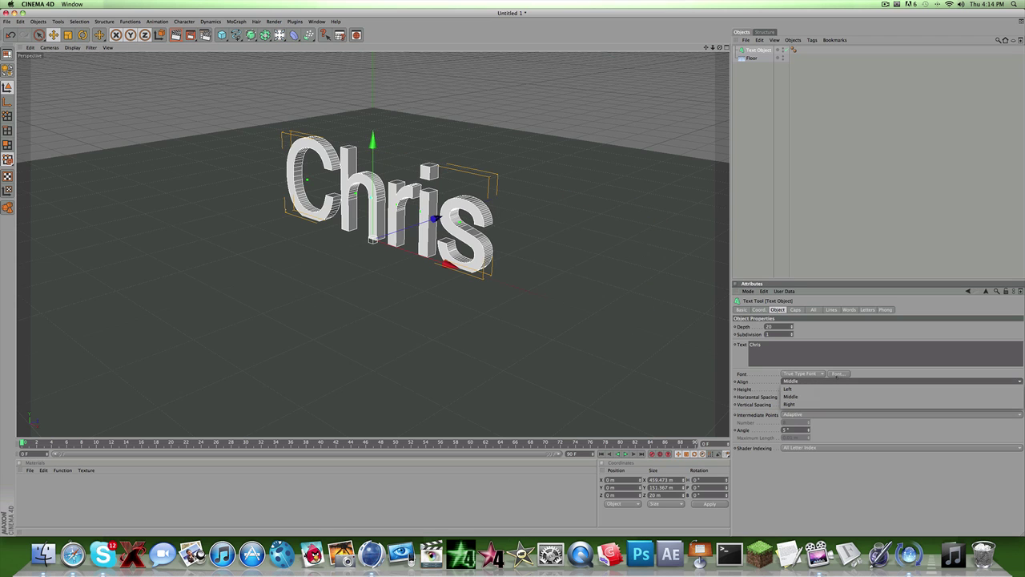
pyautogui.click(837, 374)
pyautogui.click(837, 374)
pyautogui.scroll(3, 506, 254)
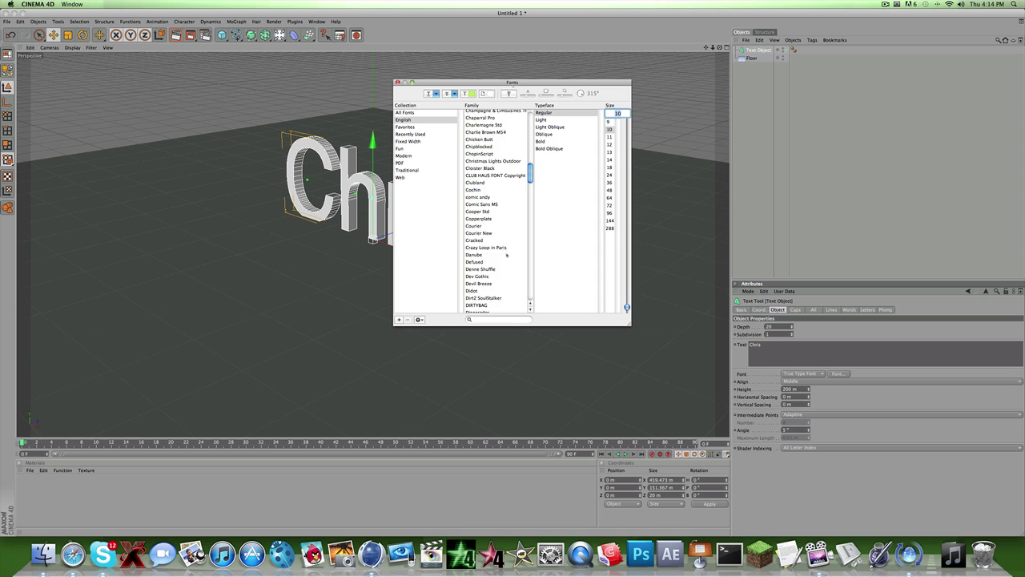
pyautogui.scroll(10, 506, 254)
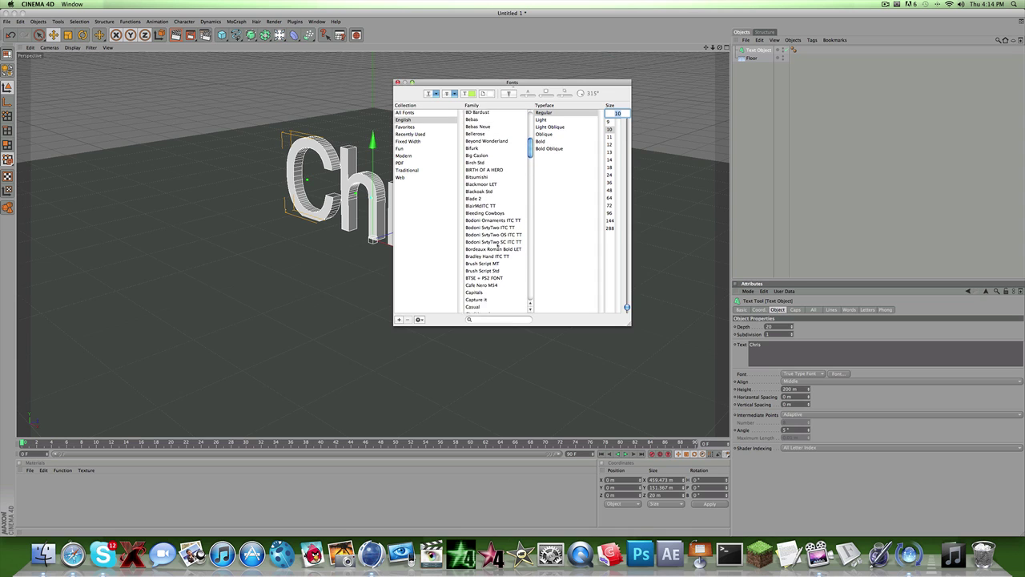
pyautogui.scroll(5, 498, 245)
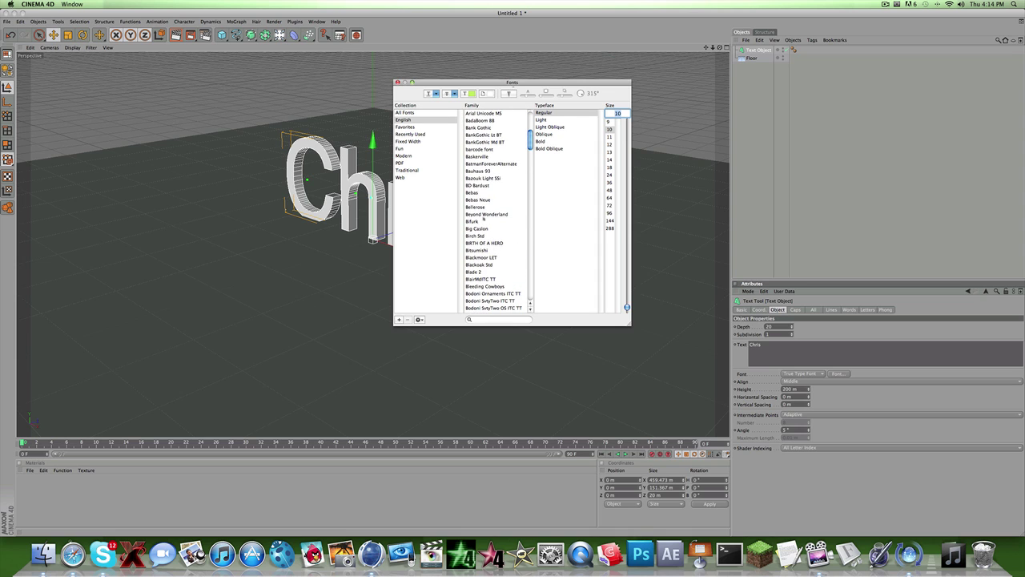
pyautogui.click(481, 250)
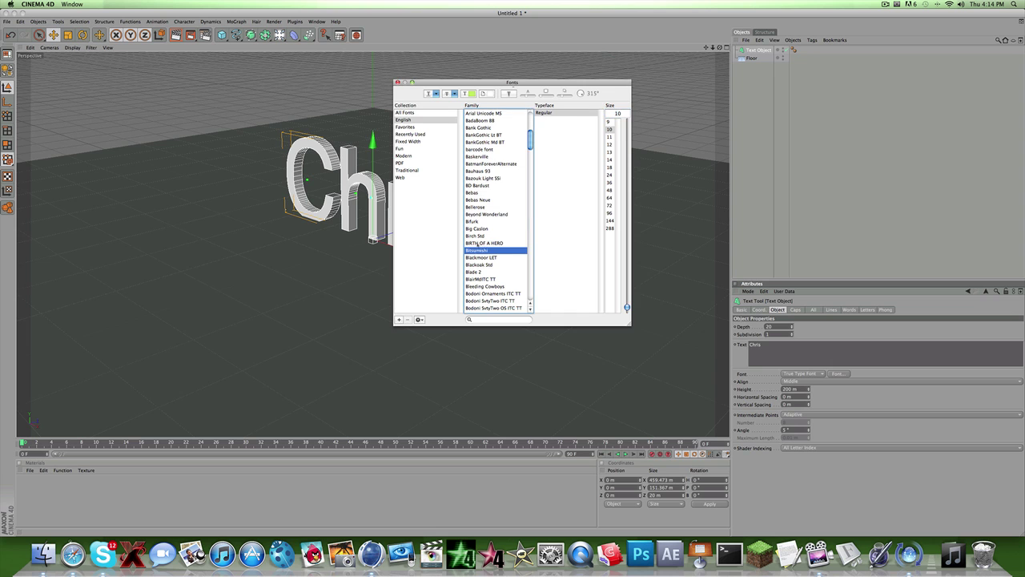
pyautogui.click(397, 82)
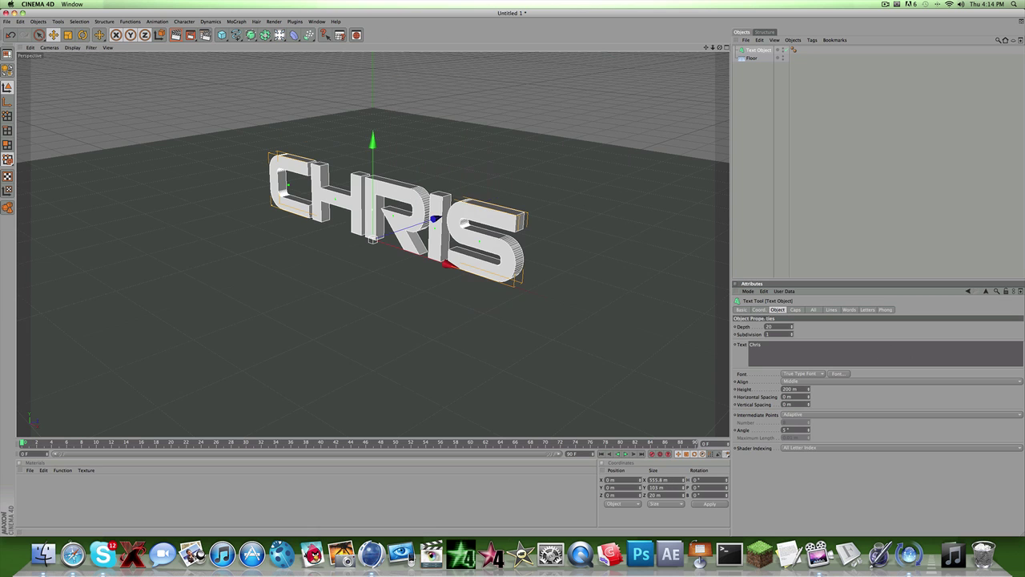
# Set the Text Object's depth to 84.
pyautogui.moveTo(792, 327); pyautogui.dragTo(793, 275)
pyautogui.scroll(3, 593, 278)
pyautogui.scroll(3, 593, 278)
pyautogui.scroll(-1, 593, 278)
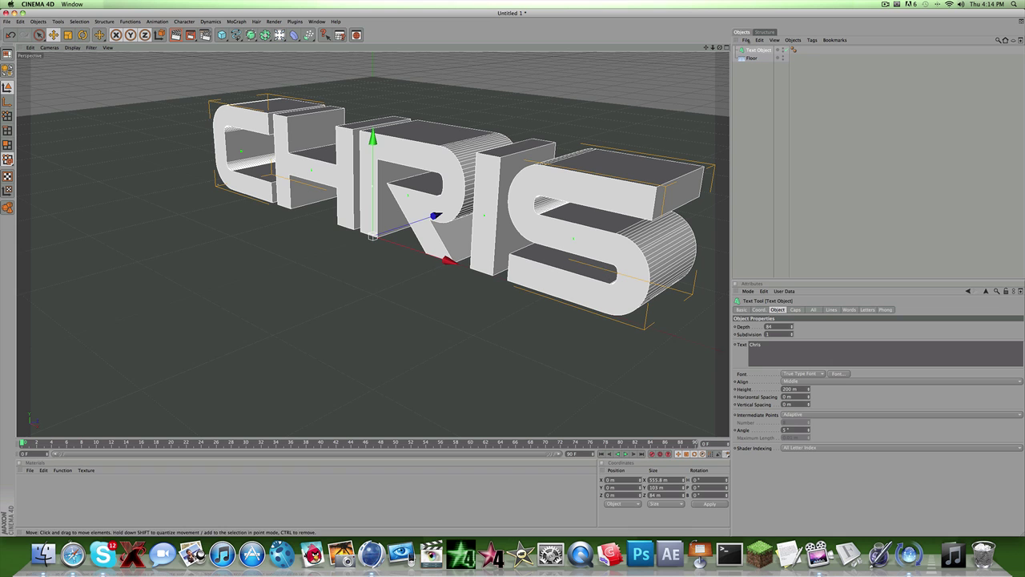
pyautogui.moveTo(706, 47)
pyautogui.mouseDown()
pyautogui.moveTo(681, 62)
pyautogui.moveTo(694, 52)
pyautogui.mouseUp()
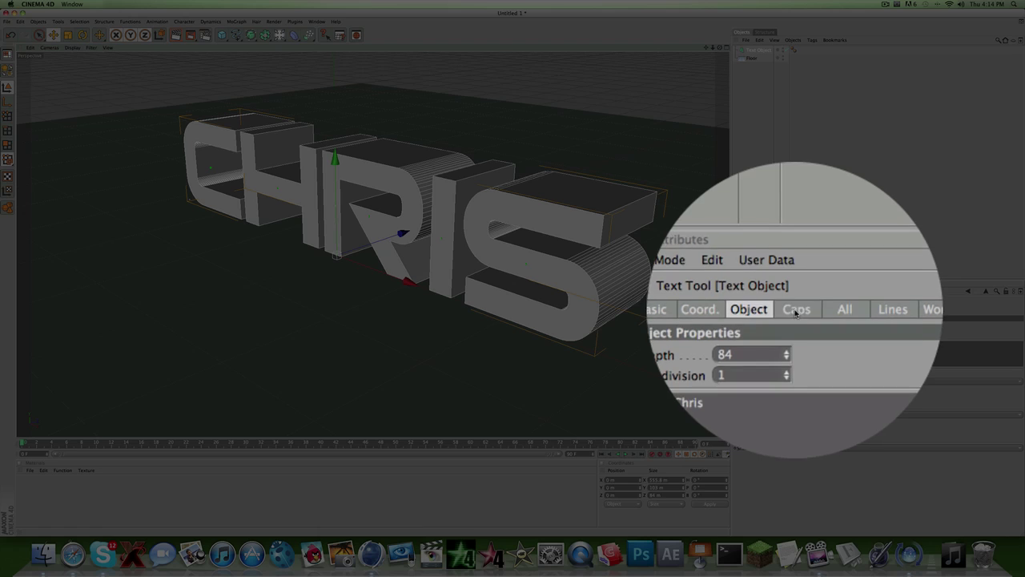
# Set both the start and end caps of the Text Object to Fillet Cap.
pyautogui.click(796, 309)
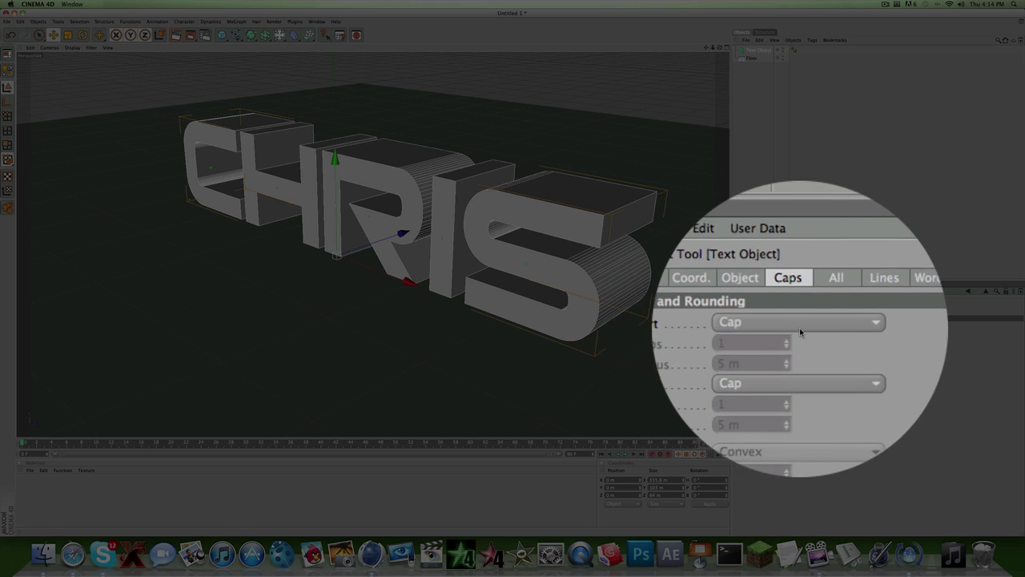
pyautogui.click(829, 326)
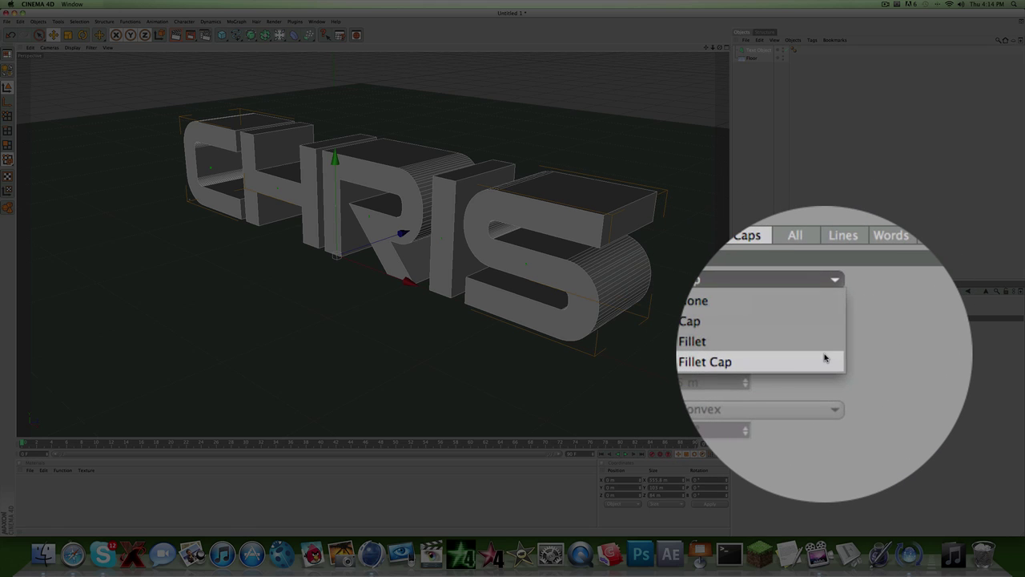
pyautogui.click(762, 357)
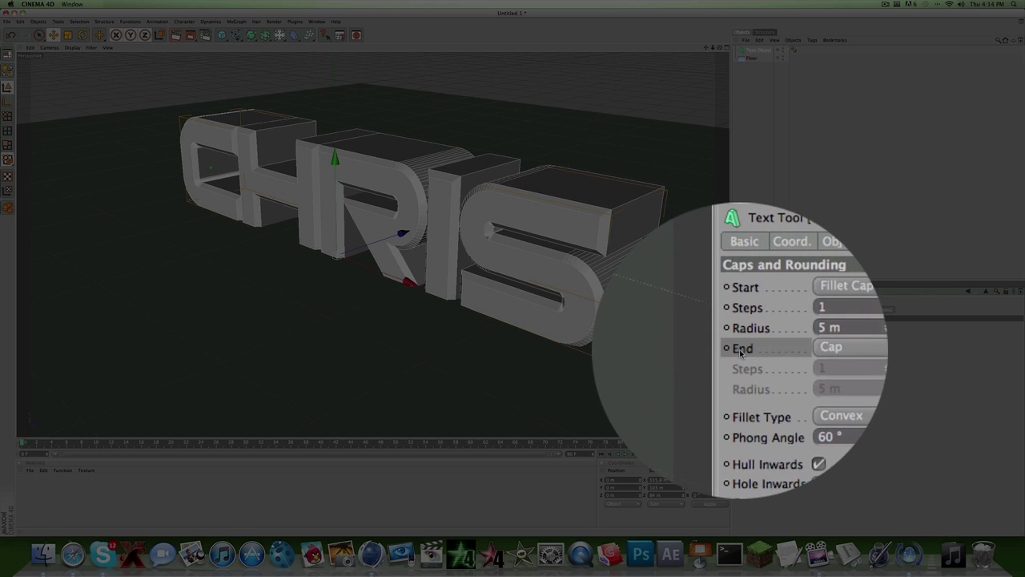
pyautogui.click(814, 349)
pyautogui.click(809, 381)
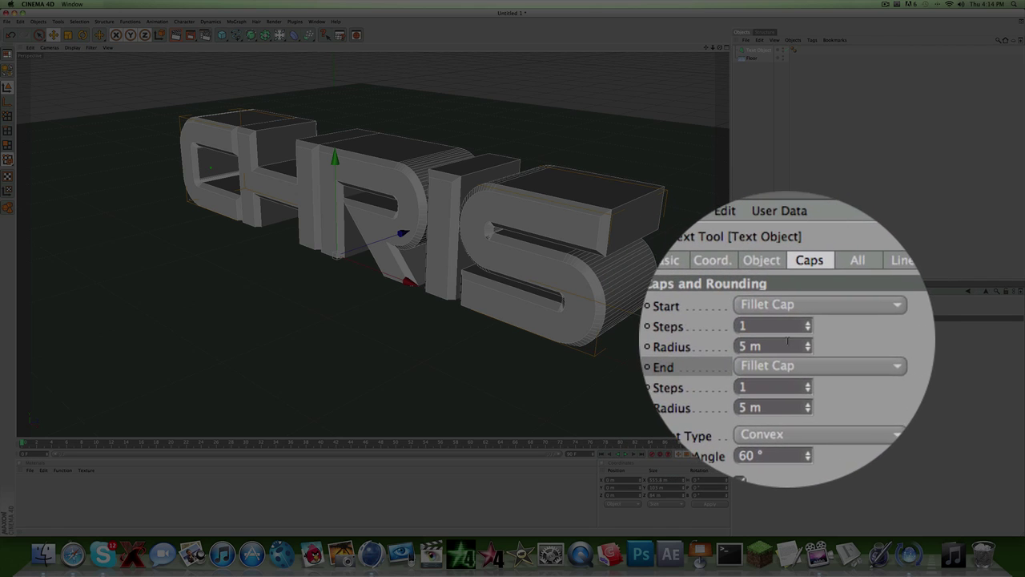
# Set the start and end fillet radius of the text to 2 m and render the perspective view.
pyautogui.moveTo(779, 343); pyautogui.dragTo(733, 343)
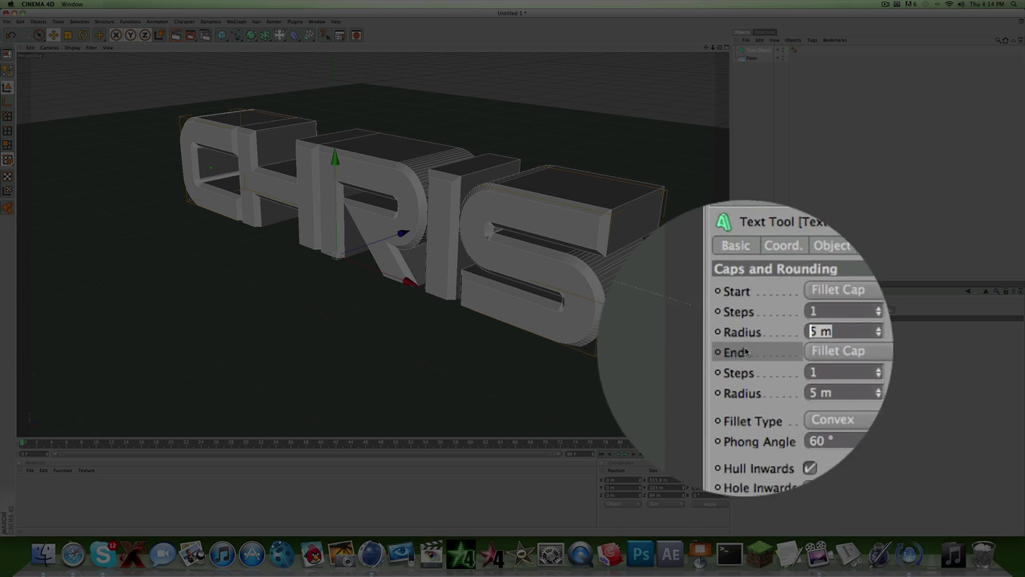
pyautogui.write('2')
pyautogui.click(876, 391)
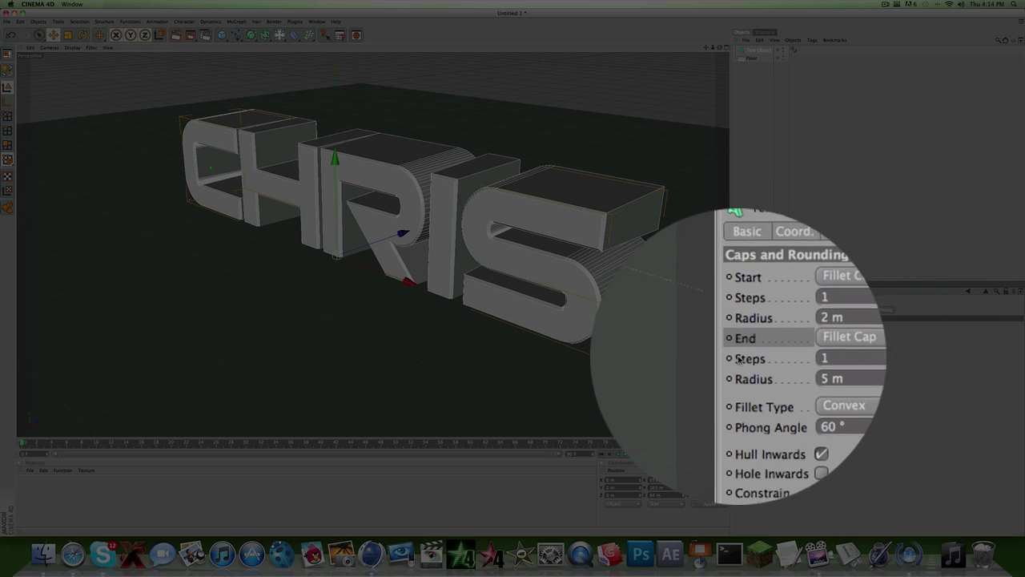
pyautogui.click(797, 378)
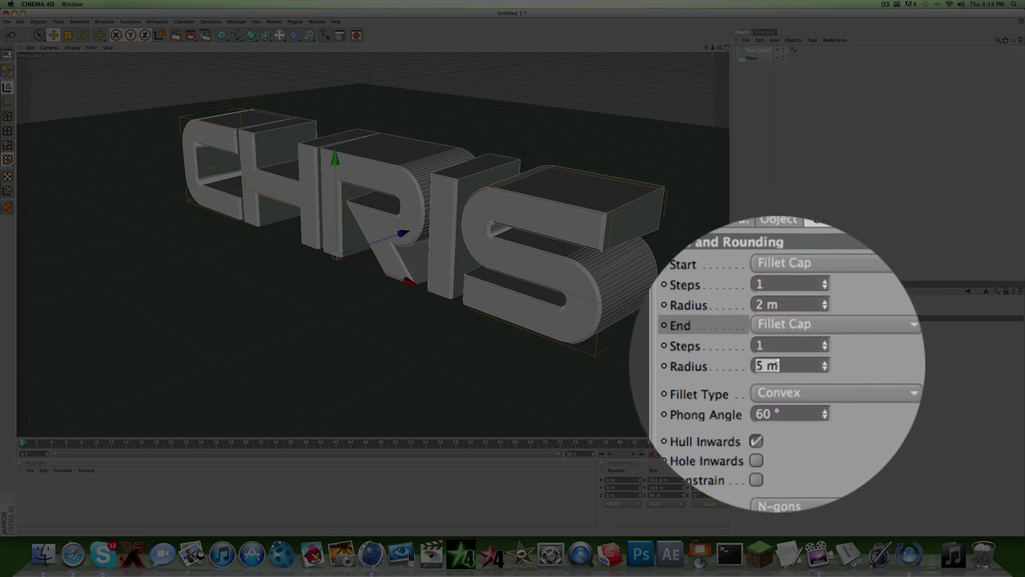
pyautogui.write('2')
pyautogui.press('Return')
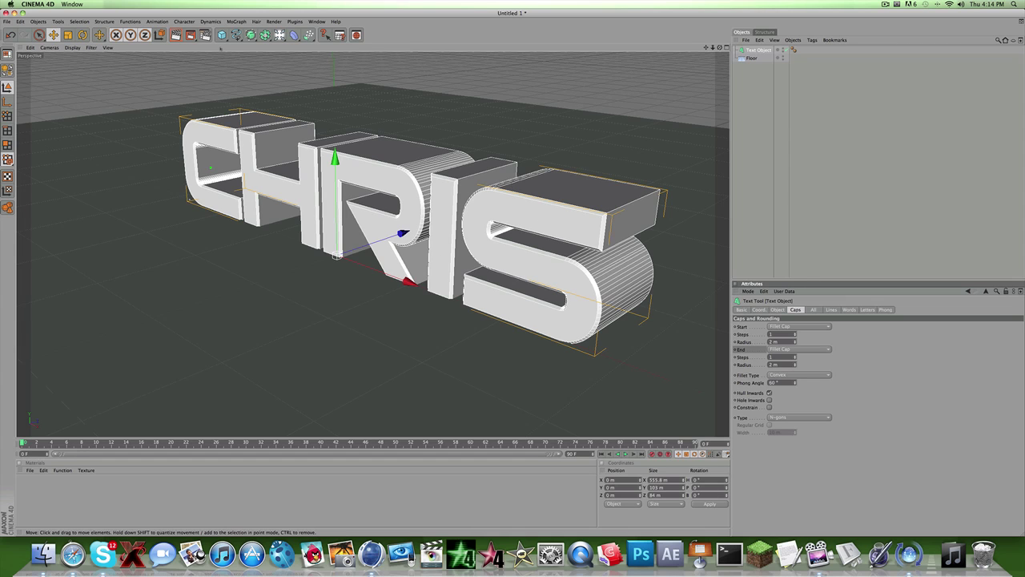
pyautogui.hotkey('ctrl', 'r')
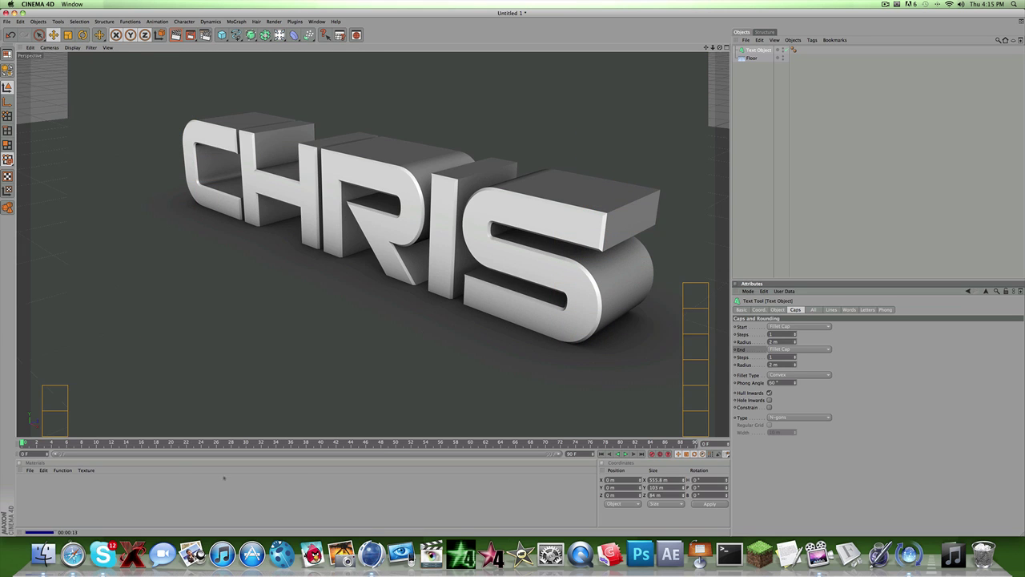
# Create a new material for the scene, deleting the surplus Mat.1.
pyautogui.doubleClick(159, 484)
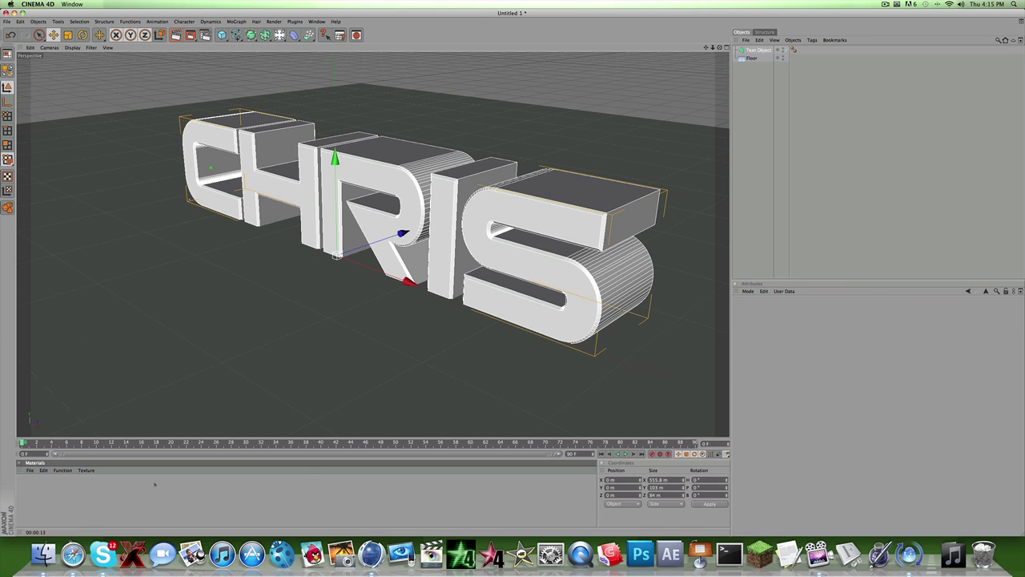
pyautogui.click(58, 500)
pyautogui.doubleClick(58, 499)
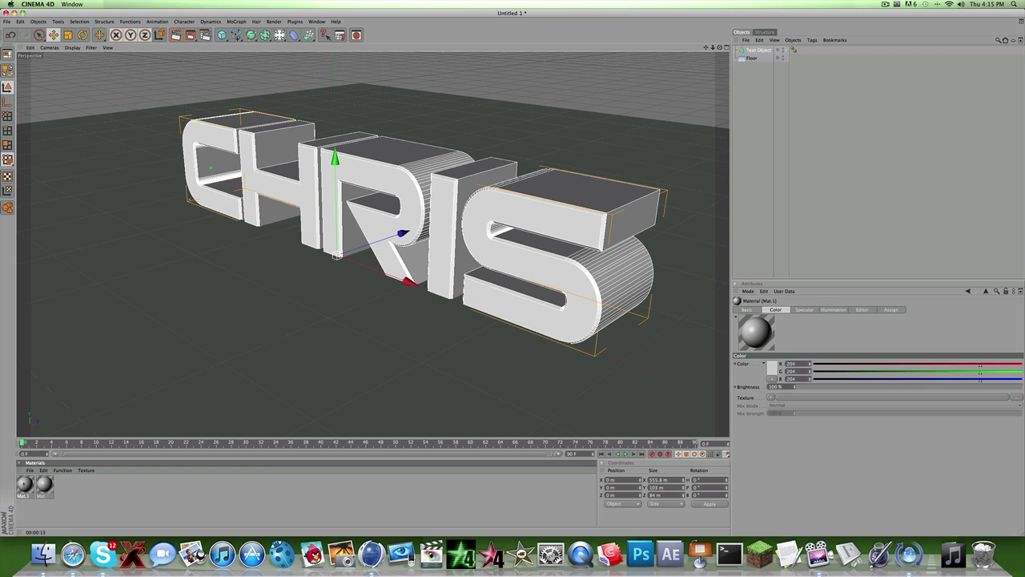
pyautogui.press('Delete')
# Set the new material's color to white, with R, G and B at 255.
pyautogui.doubleClick(24, 484)
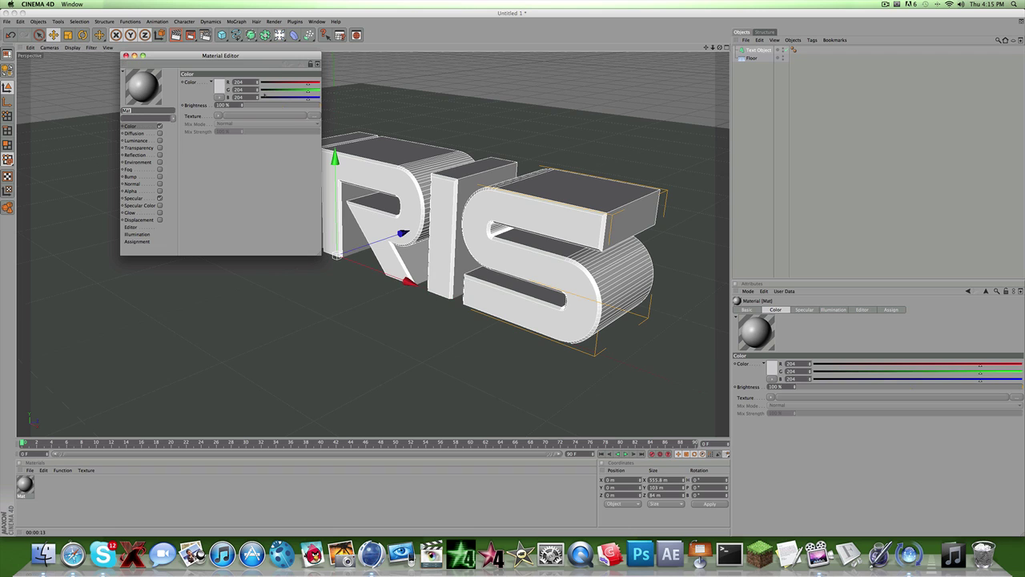
pyautogui.click(223, 88)
pyautogui.moveTo(206, 84); pyautogui.dragTo(172, 65)
pyautogui.click(232, 122)
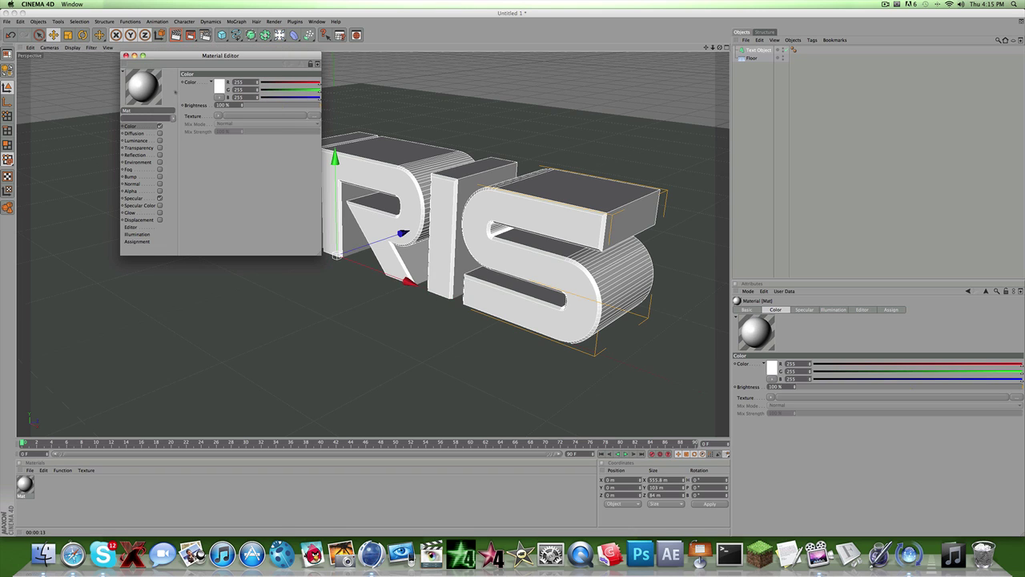
# Enable reflection on the white material and set its reflection brightness to 22%.
pyautogui.click(159, 154)
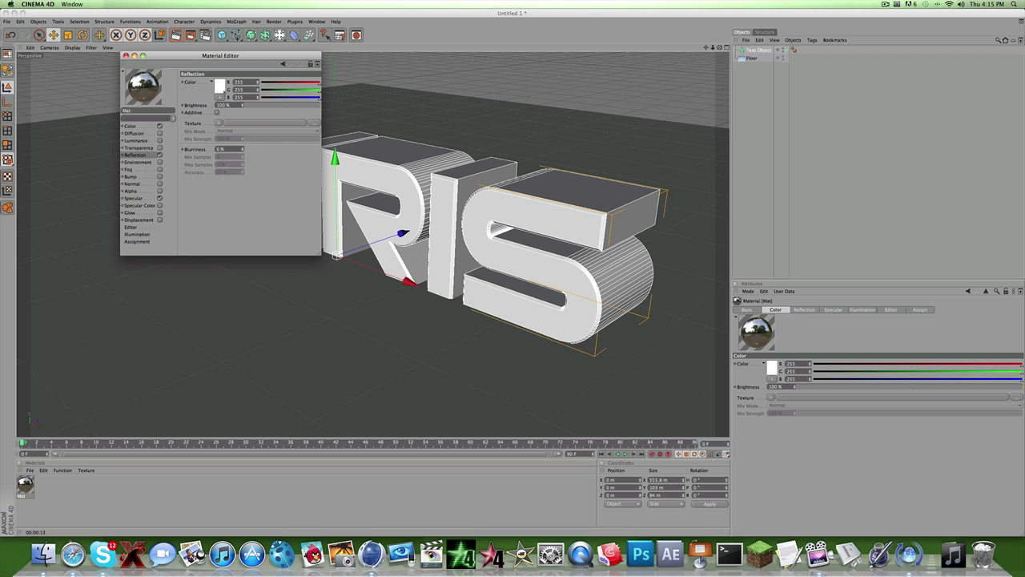
pyautogui.moveTo(249, 105); pyautogui.dragTo(261, 105)
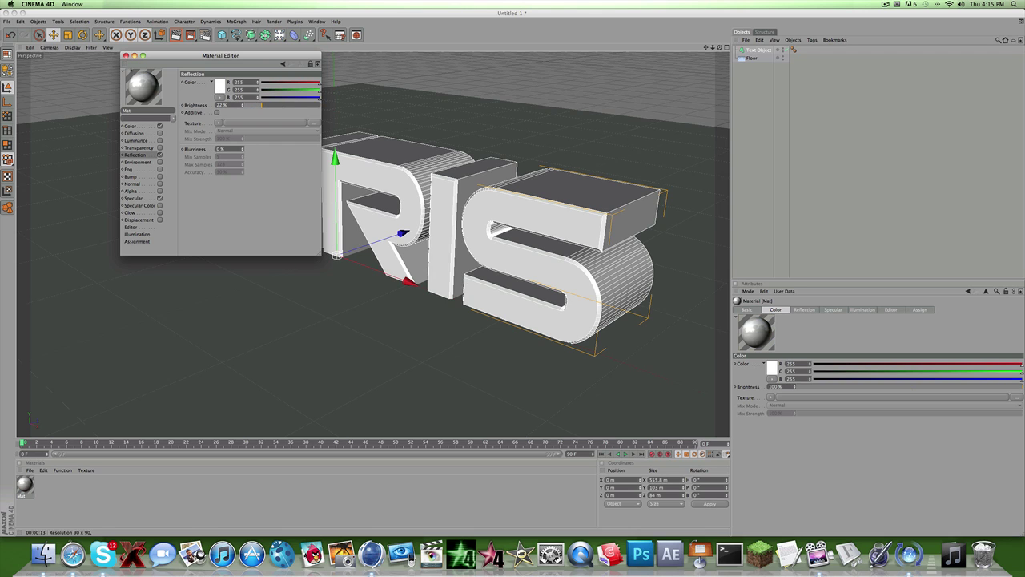
pyautogui.click(126, 56)
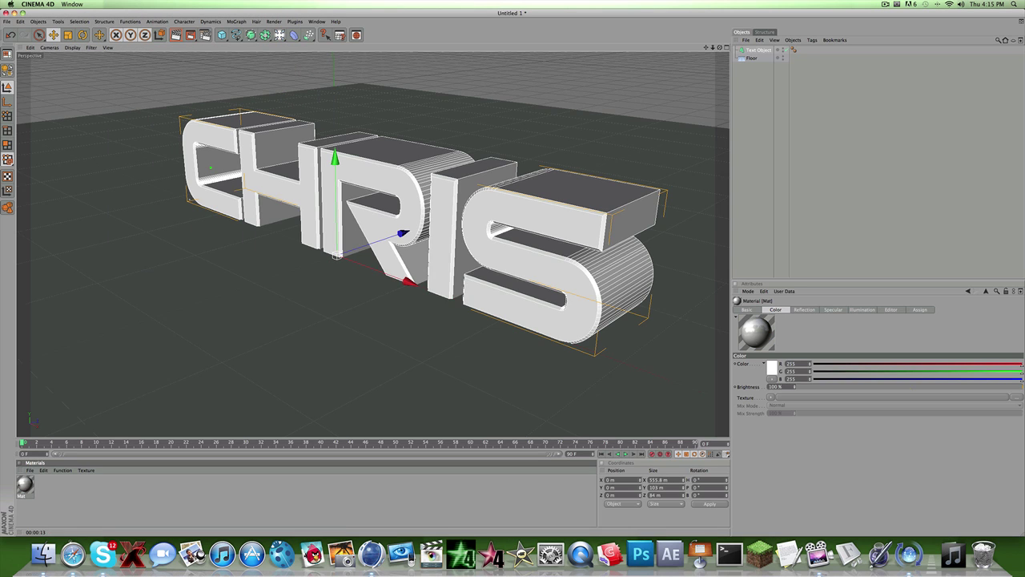
# Create a second material with reflection and set its color to orange, R 255, G 102, B 0.
pyautogui.doubleClick(65, 503)
pyautogui.doubleClick(29, 481)
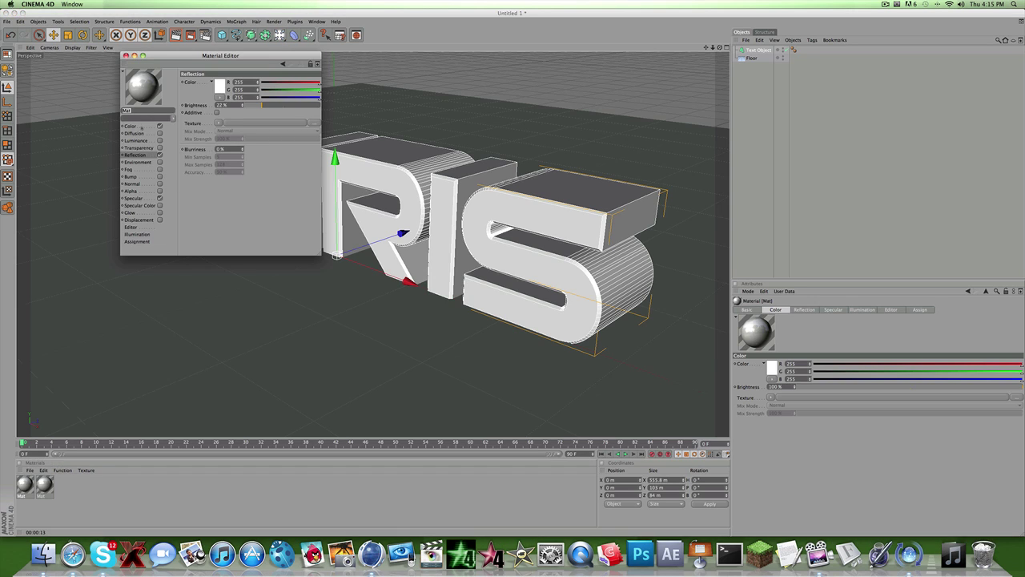
pyautogui.click(132, 126)
pyautogui.click(220, 85)
pyautogui.click(167, 72)
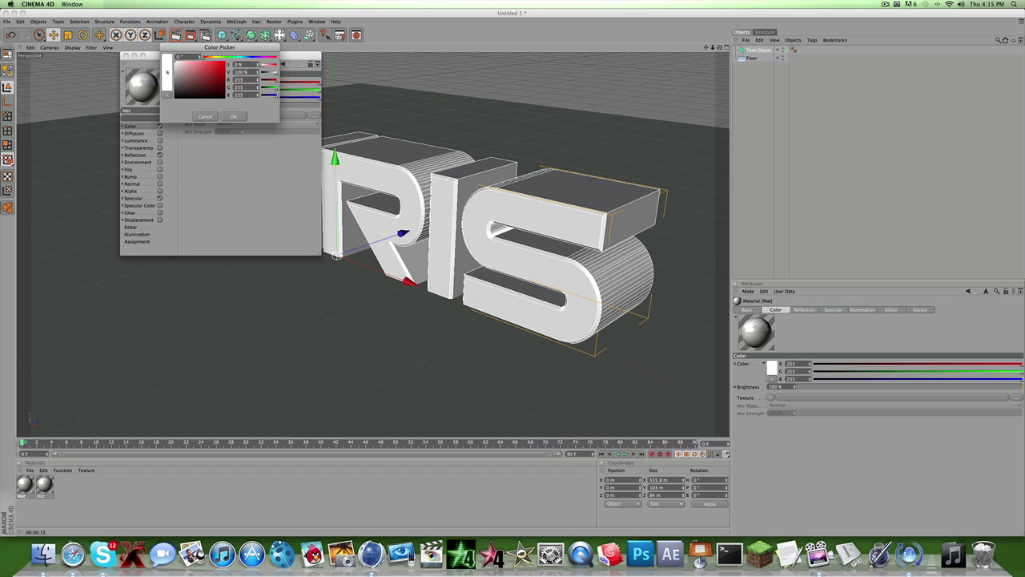
pyautogui.moveTo(232, 136); pyautogui.dragTo(251, 138)
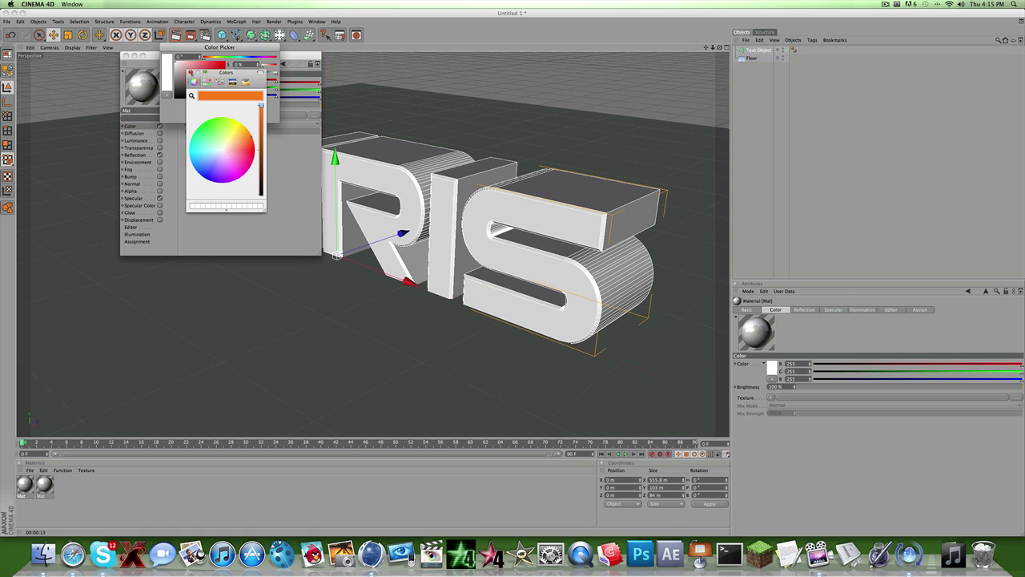
pyautogui.click(190, 73)
pyautogui.click(236, 117)
pyautogui.click(126, 56)
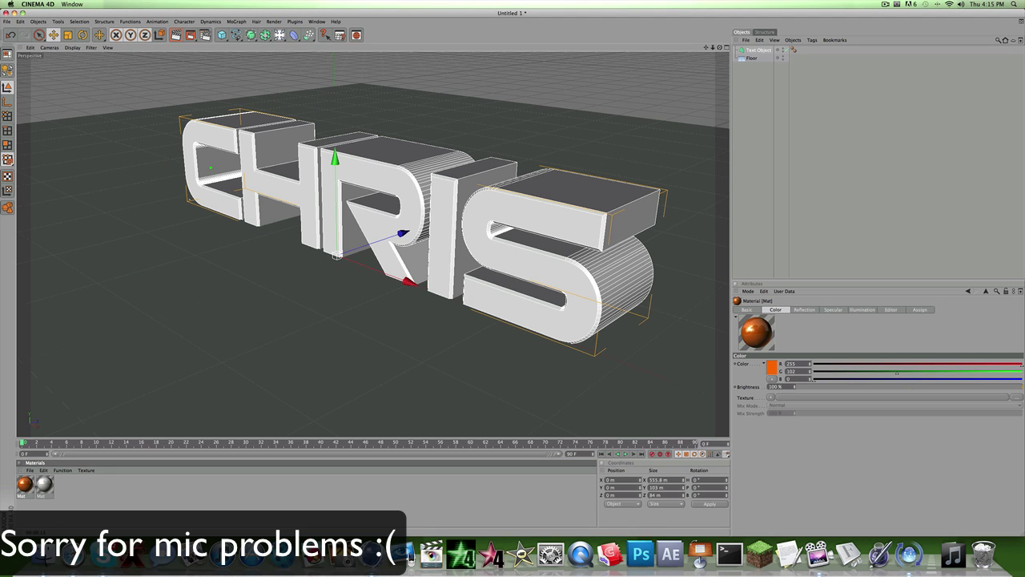
# Switch to Finder and examine the finished 4D text example image among today's files, then return to the scene.
pyautogui.click(43, 553)
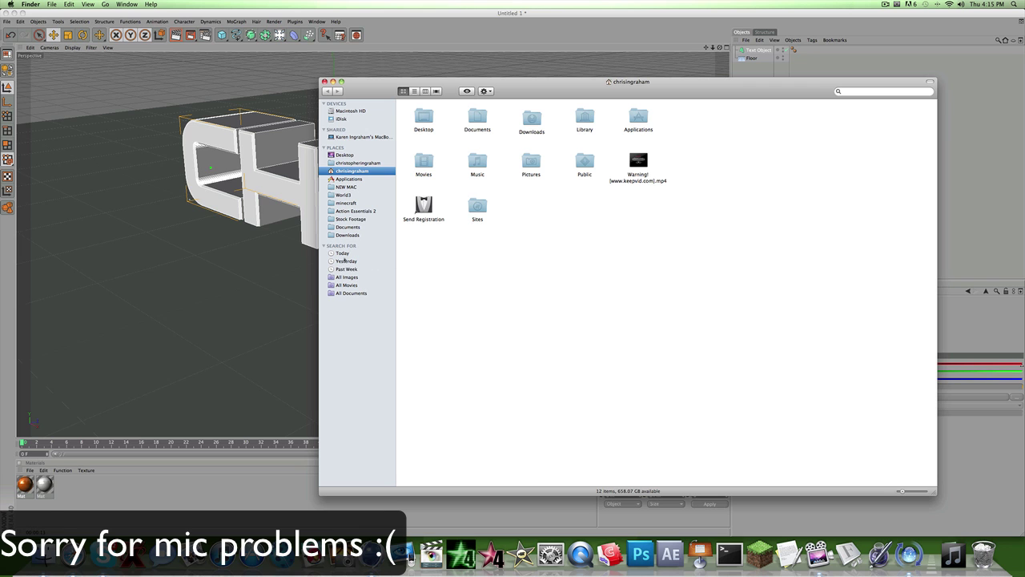
pyautogui.click(342, 254)
pyautogui.doubleClick(498, 189)
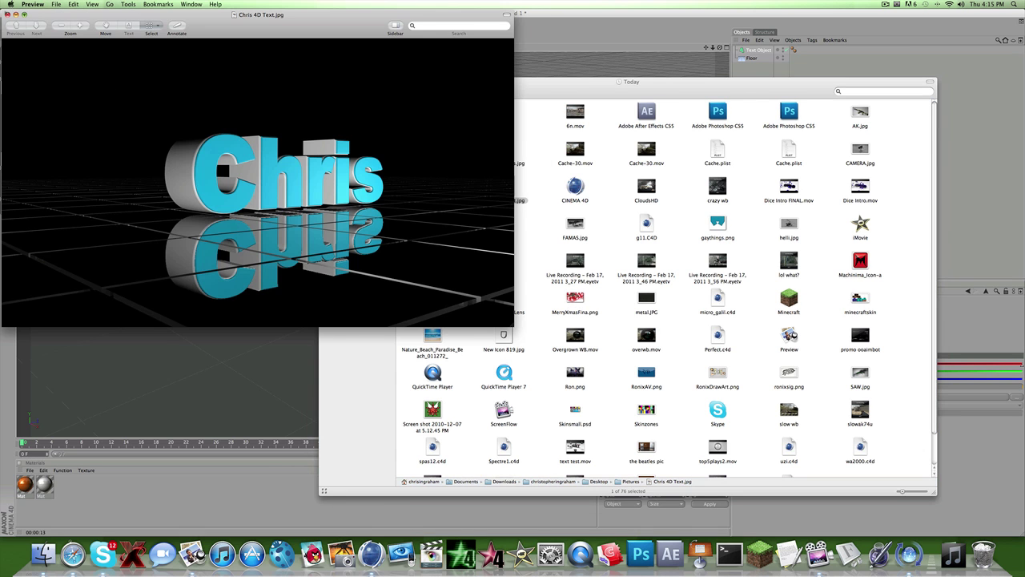
pyautogui.press('super+q')
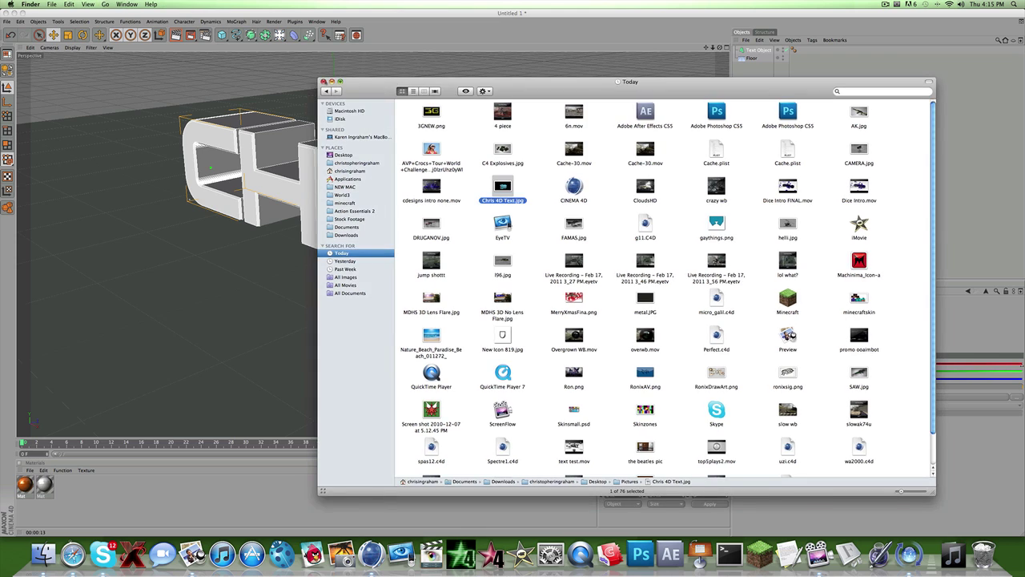
pyautogui.click(325, 82)
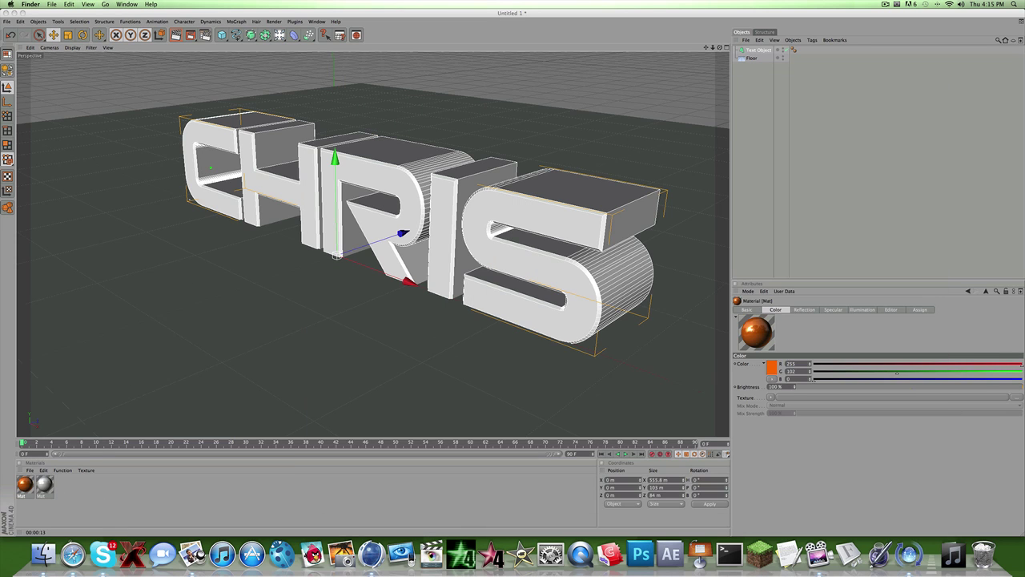
# Apply the white material to the Text Object.
pyautogui.click(307, 507)
pyautogui.moveTo(44, 485); pyautogui.dragTo(385, 233)
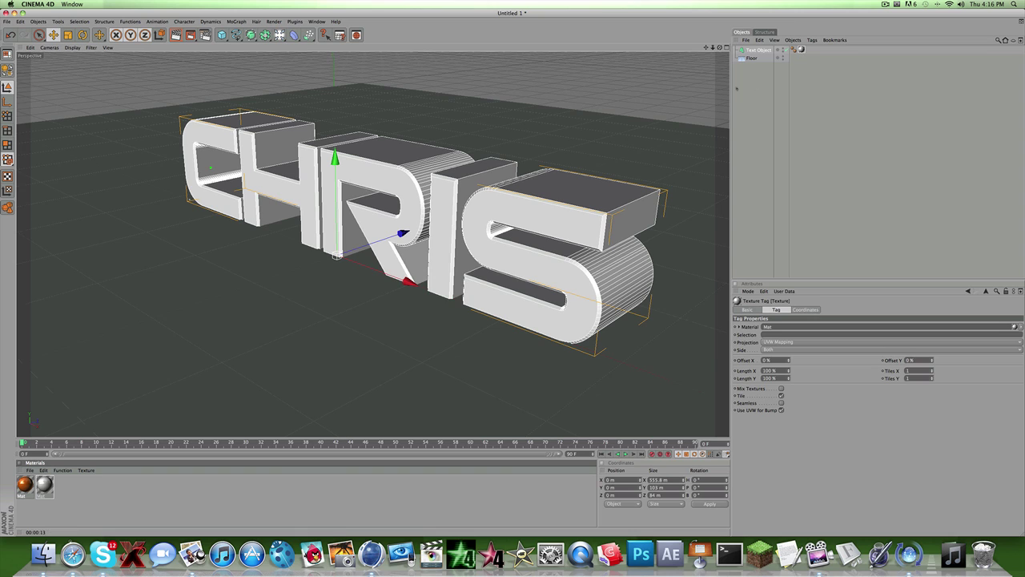
pyautogui.click(124, 502)
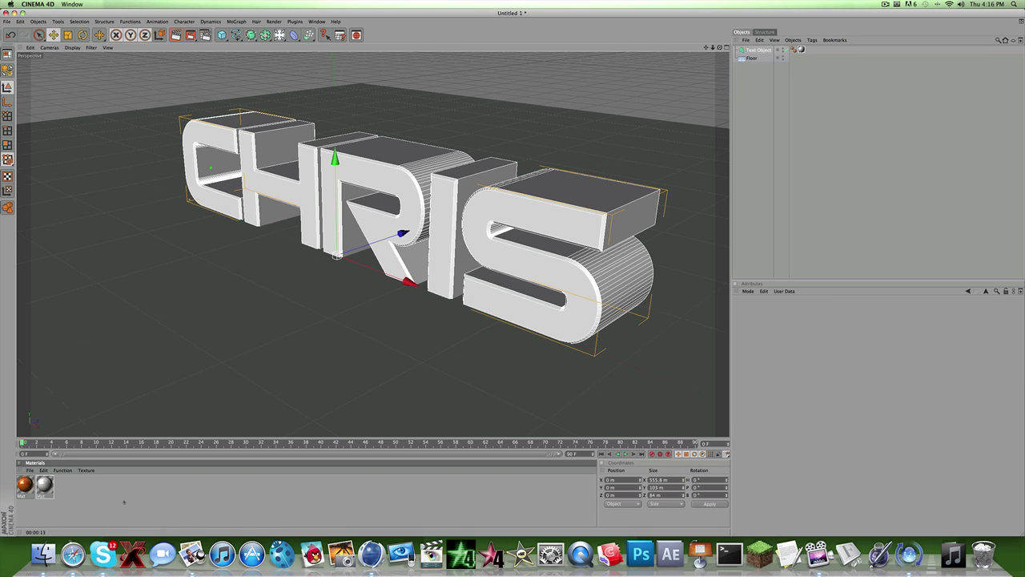
# Apply the orange material to the Text Object and restrict its texture tag to selection C1, the front cap.
pyautogui.moveTo(24, 484); pyautogui.dragTo(410, 194)
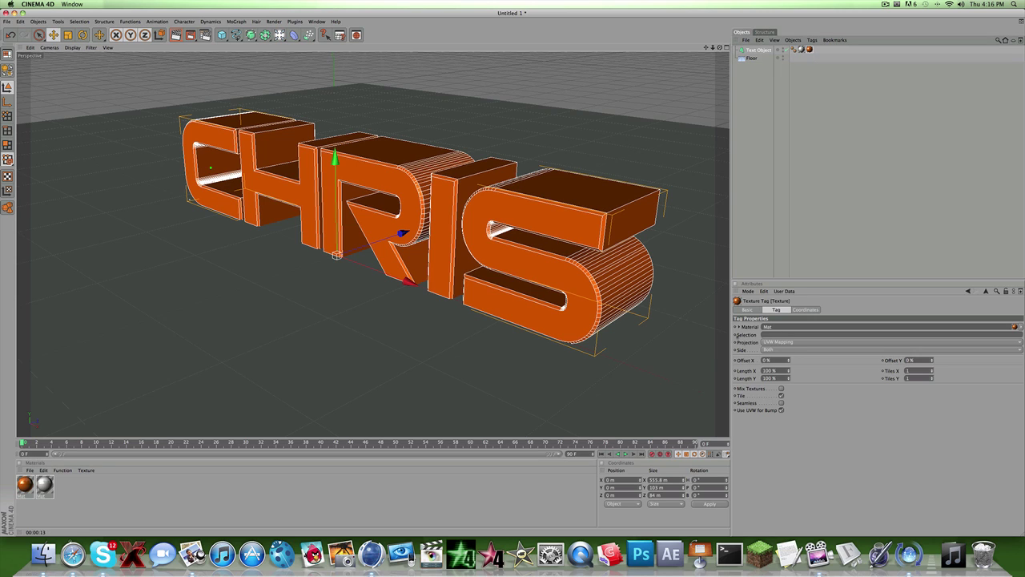
pyautogui.click(762, 334)
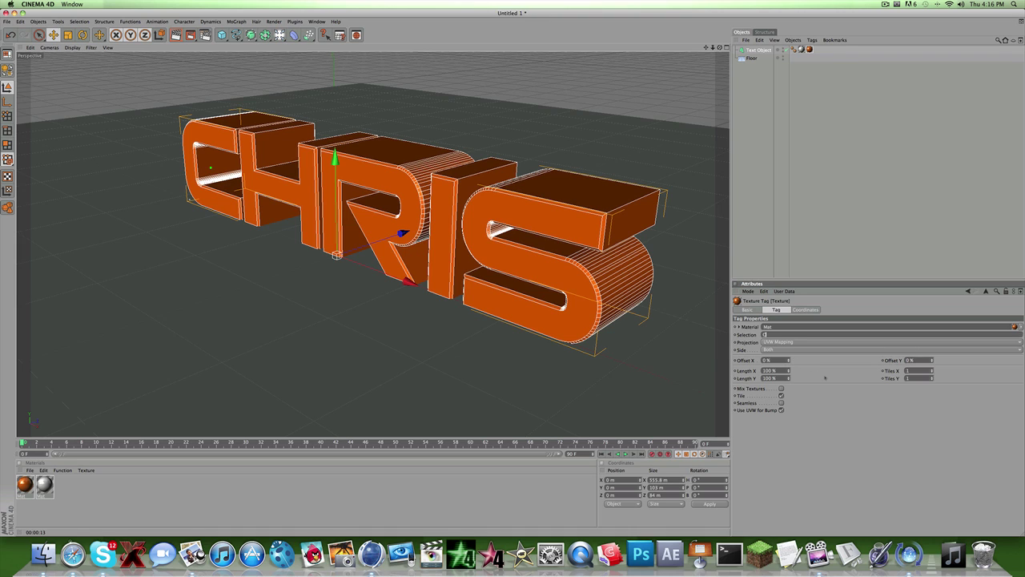
pyautogui.write('C1')
pyautogui.press('Return')
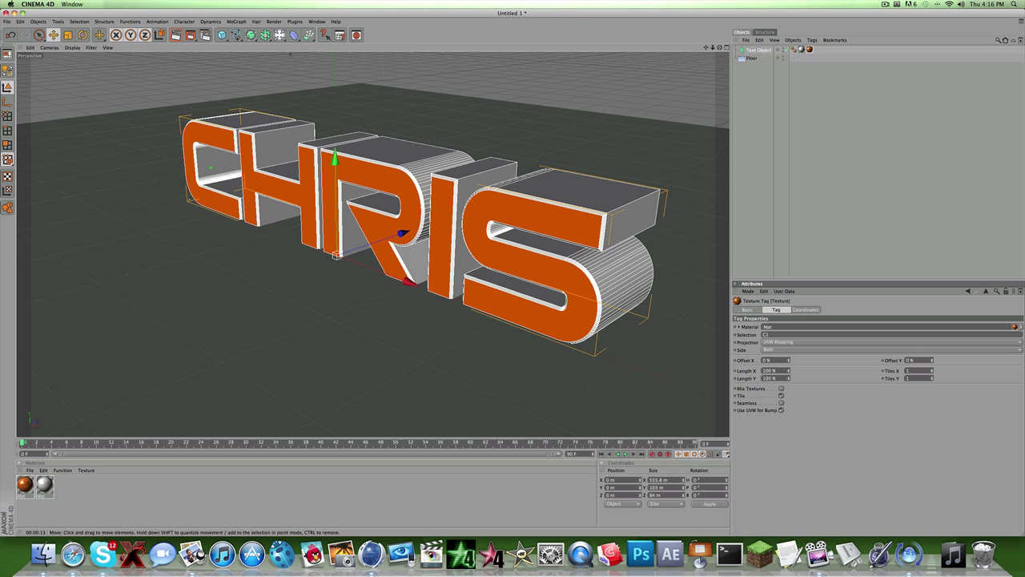
# Add a light to the scene and raise it above the text to a Y position of about 924 m.
pyautogui.moveTo(280, 34); pyautogui.dragTo(297, 44)
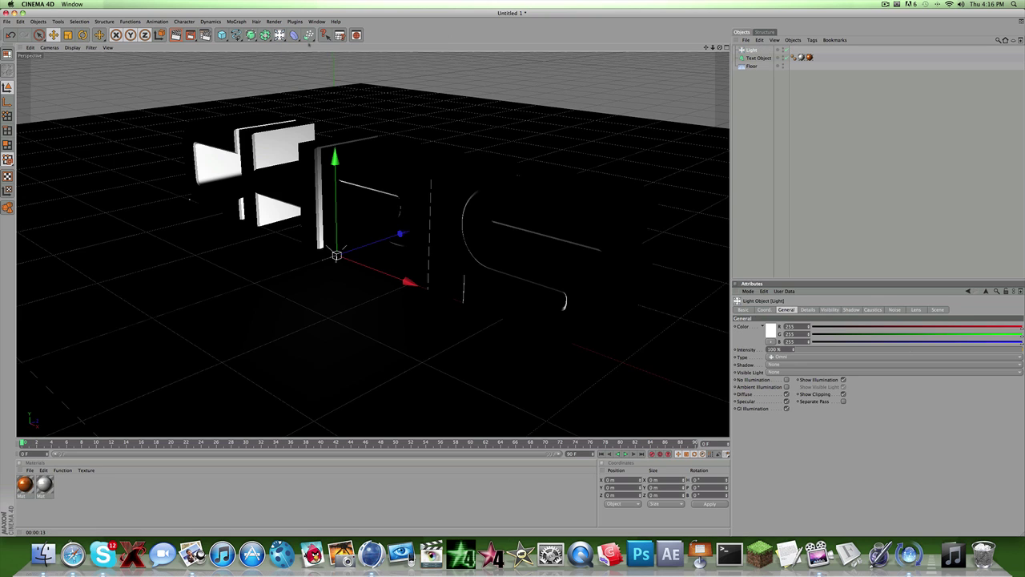
pyautogui.scroll(-8, 399, 217)
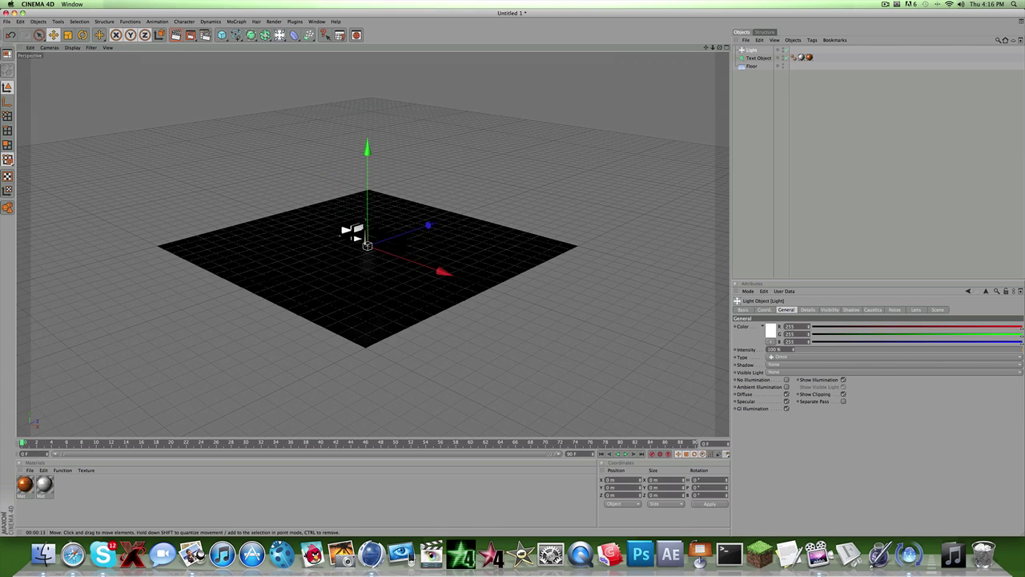
pyautogui.moveTo(368, 205); pyautogui.dragTo(367, 64)
pyautogui.scroll(8, 405, 302)
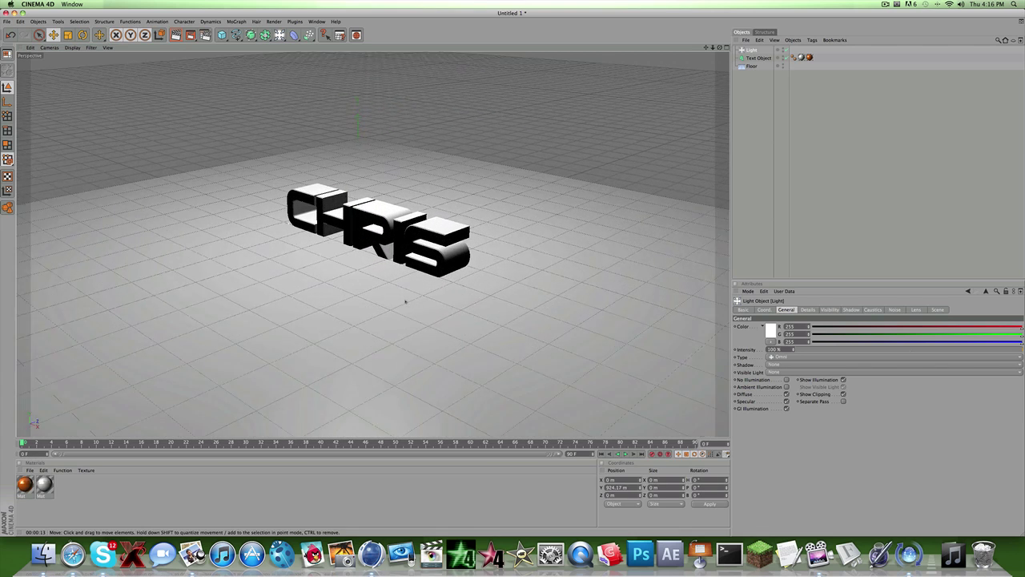
pyautogui.scroll(4, 406, 302)
# Move the light in front of the text to a Z position of about -588 m.
pyautogui.scroll(-10, 401, 293)
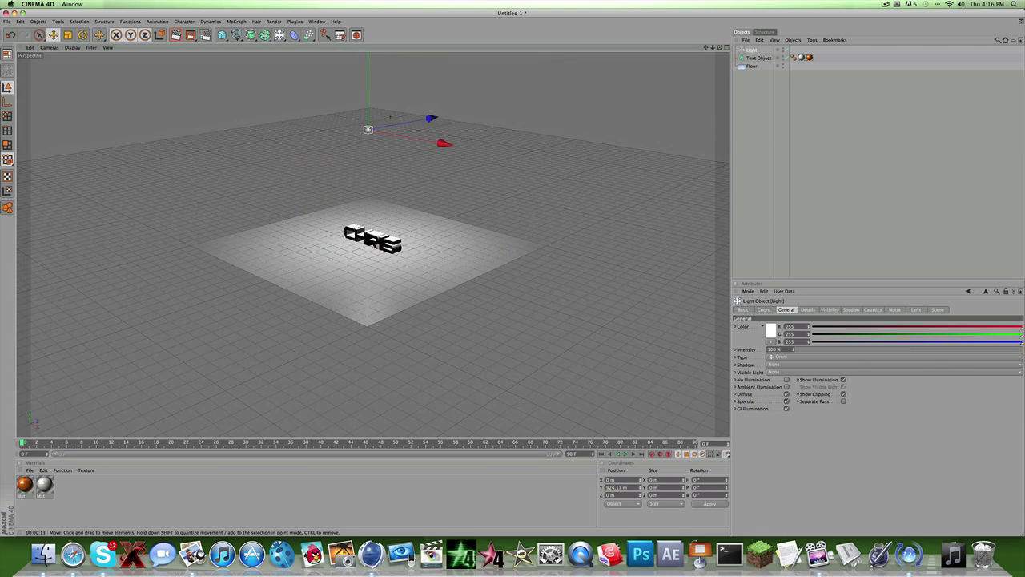
pyautogui.moveTo(431, 118); pyautogui.dragTo(371, 128)
pyautogui.scroll(8, 459, 184)
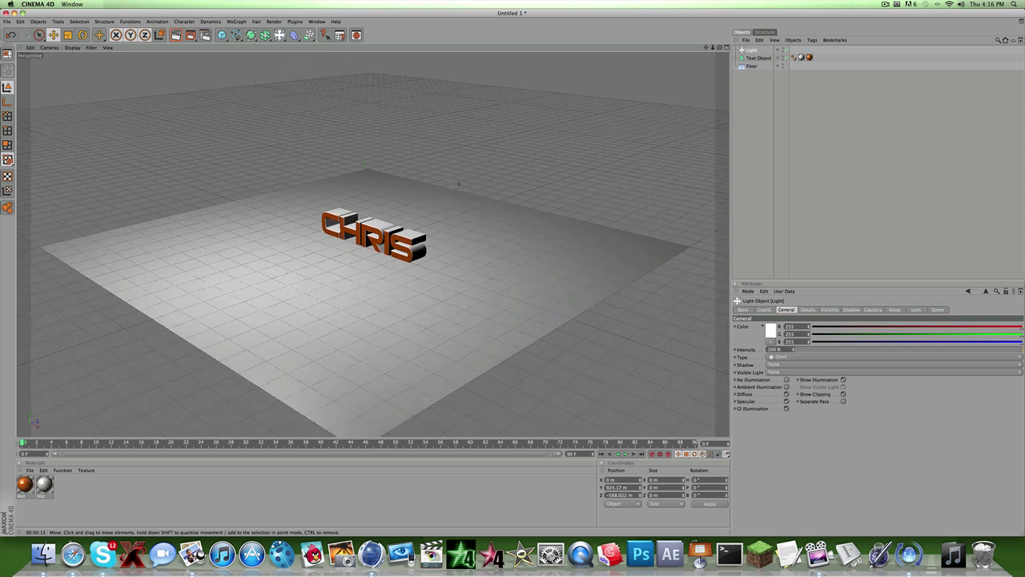
pyautogui.scroll(5, 459, 183)
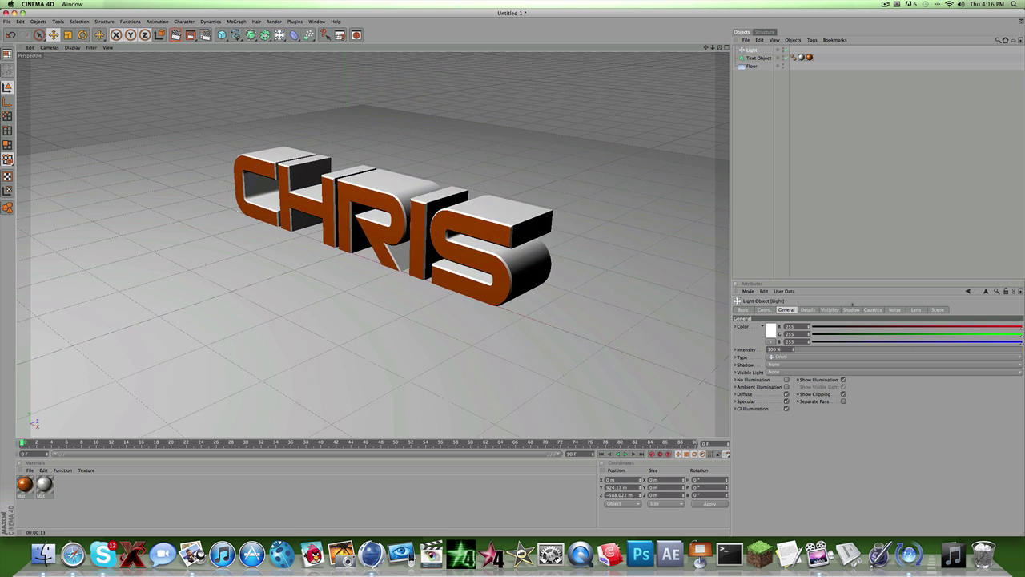
# Set the light's shadow to Shadow Maps (Soft) and render the perspective view.
pyautogui.click(851, 309)
pyautogui.click(789, 328)
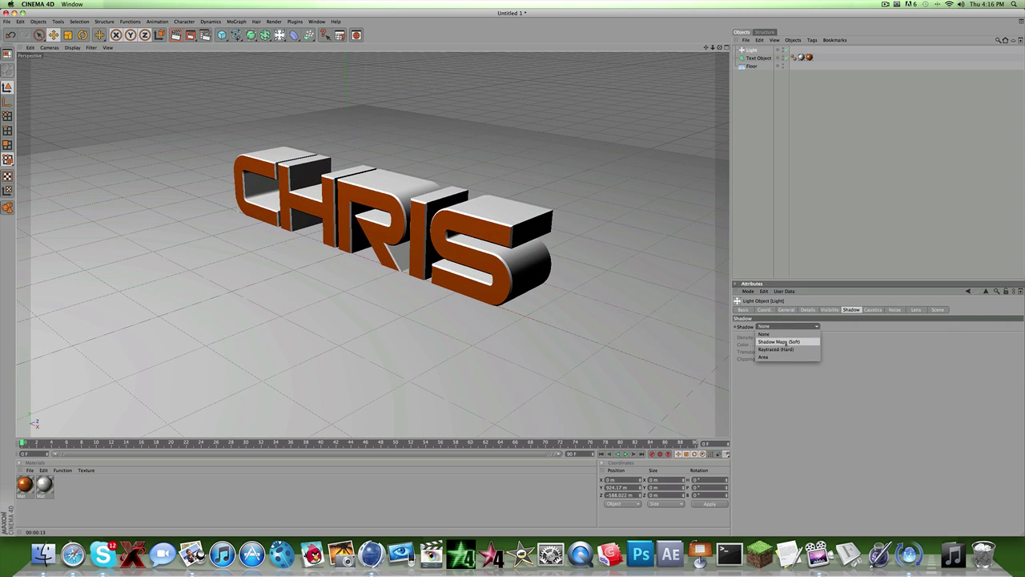
pyautogui.click(781, 337)
pyautogui.click(175, 35)
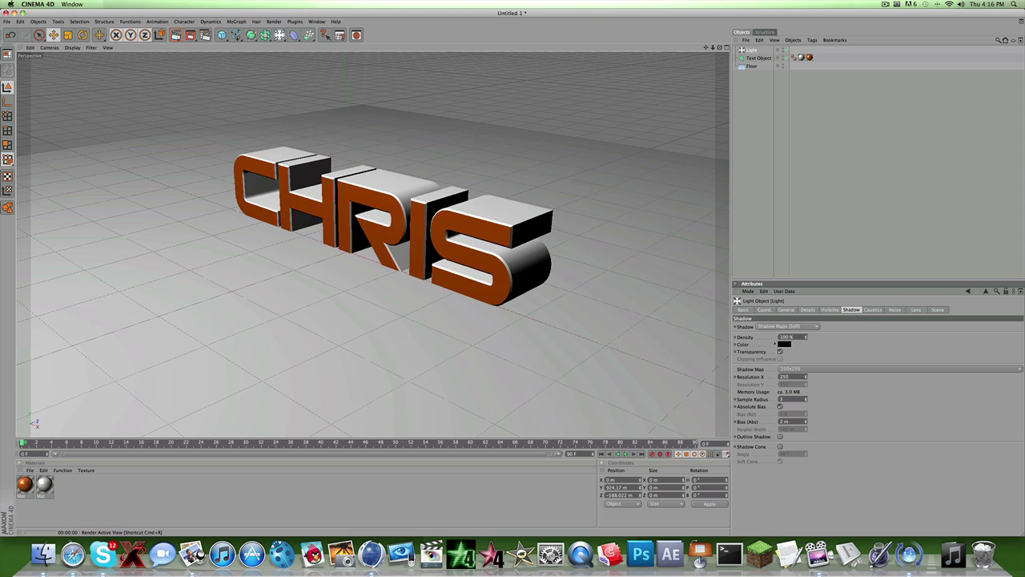